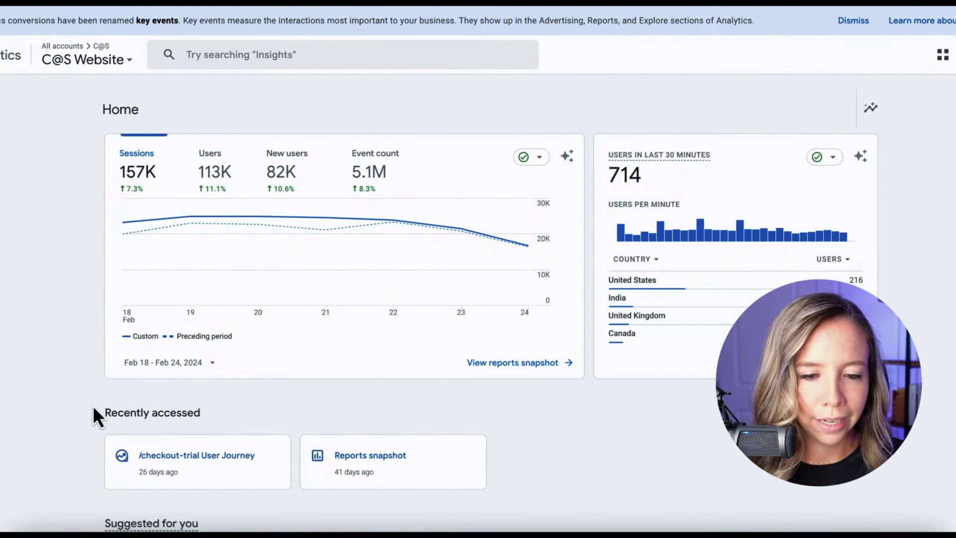
Scroll down through the C@S Website GA4 home cards in Google Analytics.
{"action": "mouse_move", "coordinate": [160, 263]}
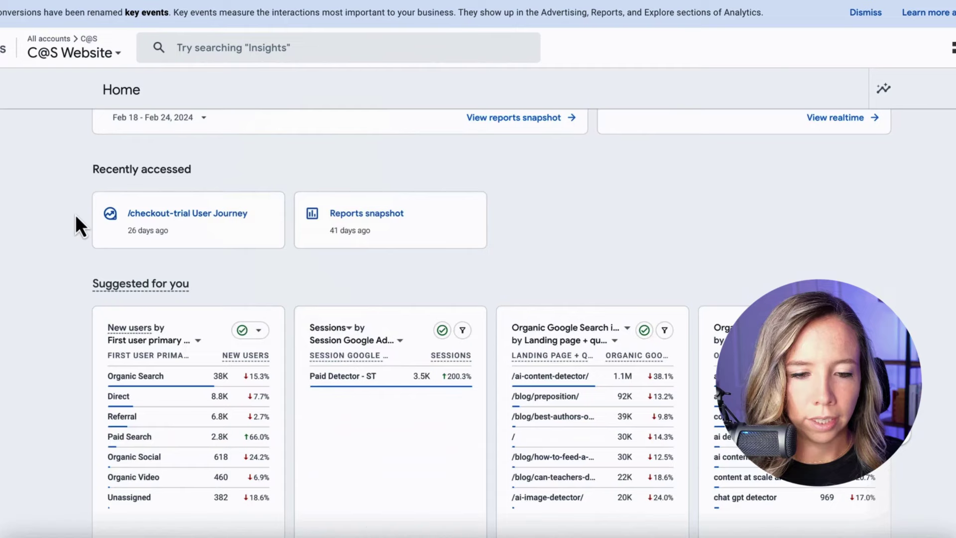
{"action": "scroll", "coordinate": [76, 219], "scroll_direction": "down", "scroll_amount": 1}
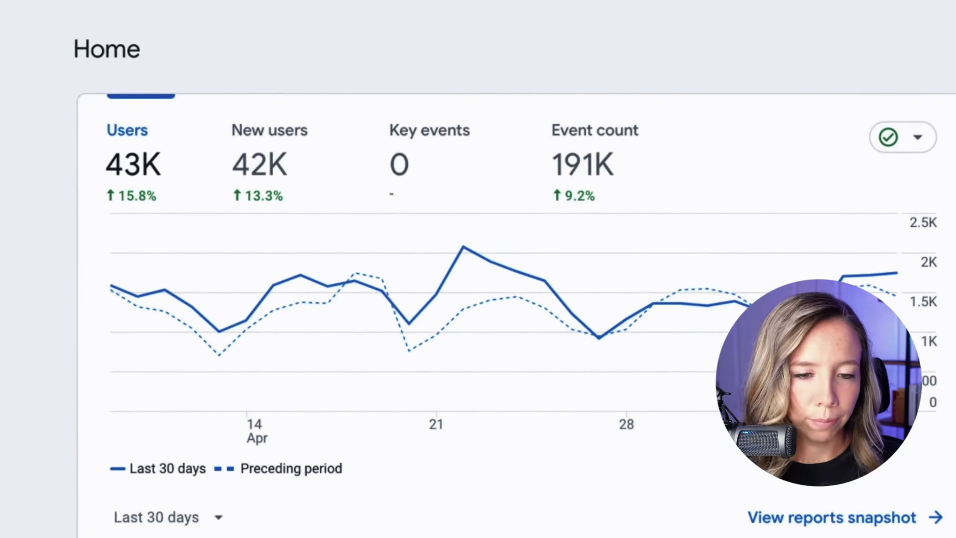
Scroll the contenthacker.com GA4 home to its top pages and country traffic, then back up.
{"action": "scroll", "coordinate": [477, 299], "scroll_direction": "down", "scroll_amount": 10}
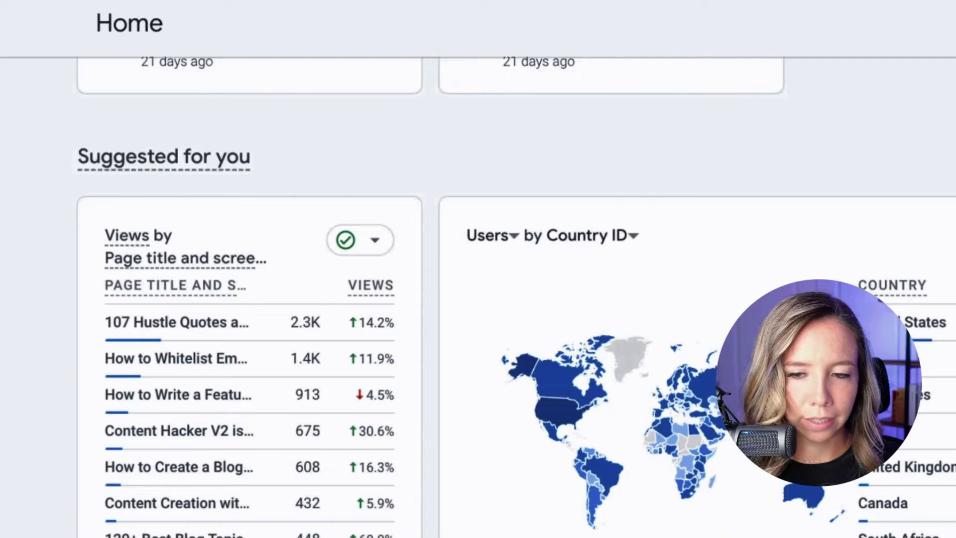
{"action": "scroll", "coordinate": [143, 349], "scroll_direction": "down", "scroll_amount": 3}
{"action": "scroll", "coordinate": [143, 348], "scroll_direction": "up", "scroll_amount": 5}
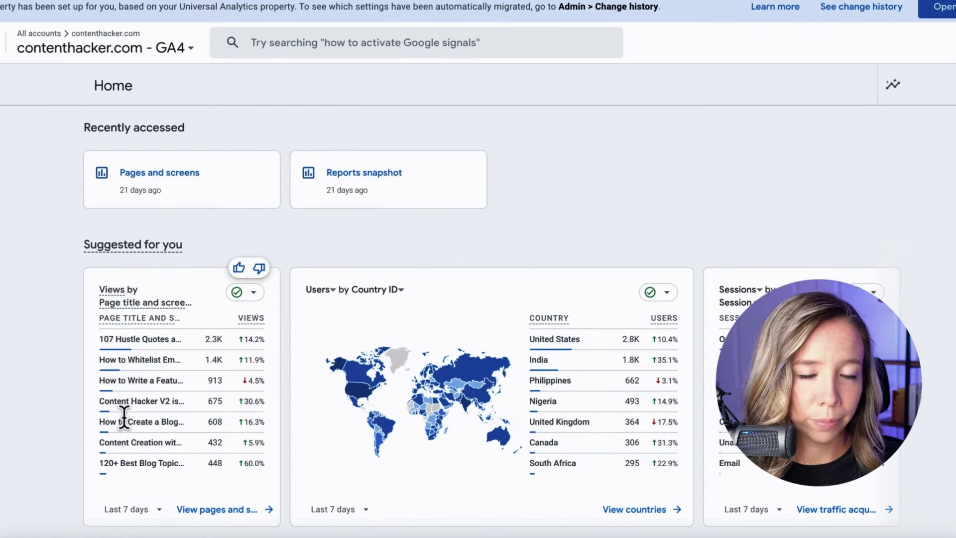
{"action": "scroll", "coordinate": [152, 450], "scroll_direction": "up", "scroll_amount": 1}
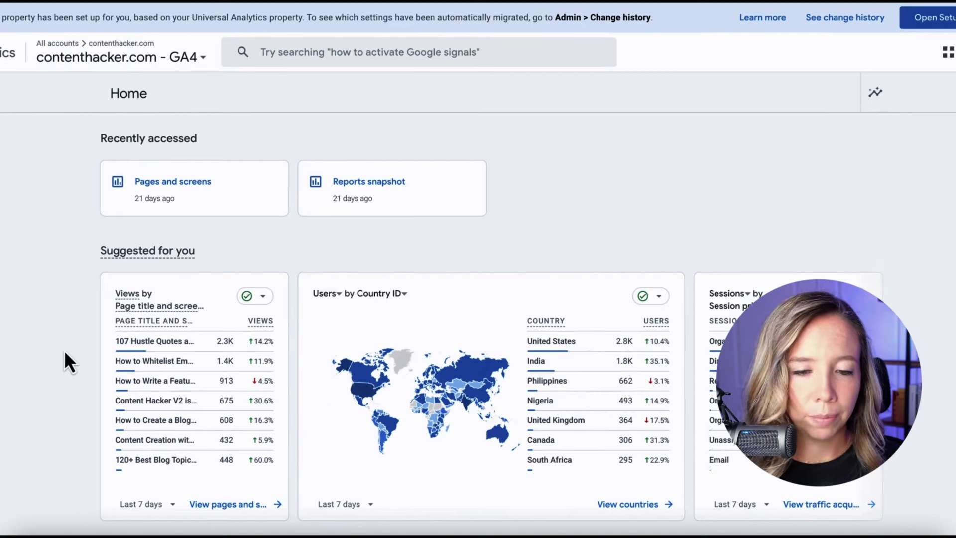
{"action": "scroll", "coordinate": [64, 350], "scroll_direction": "up", "scroll_amount": 5}
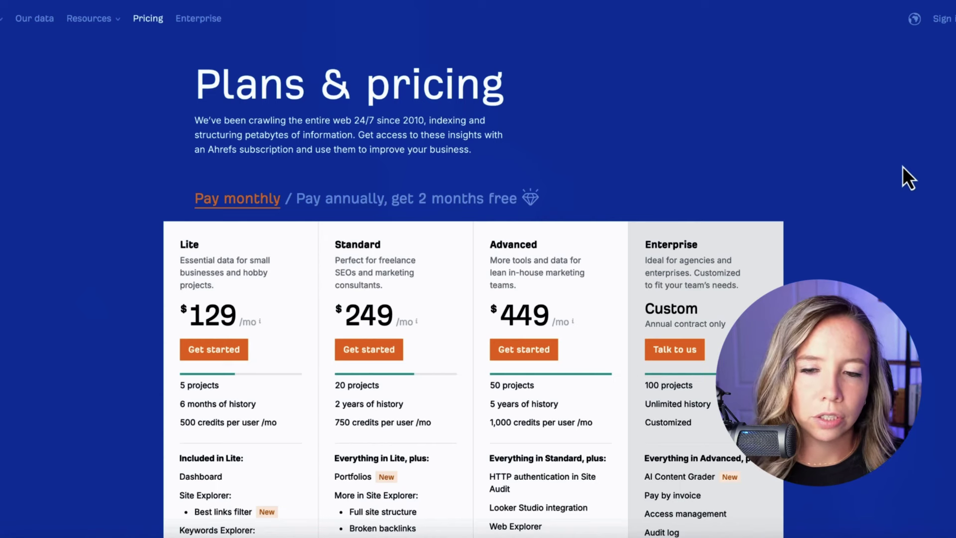
Scroll down the RankWell pricing page with Billed Monthly selected.
{"action": "scroll", "coordinate": [902, 166], "scroll_direction": "down", "scroll_amount": 1}
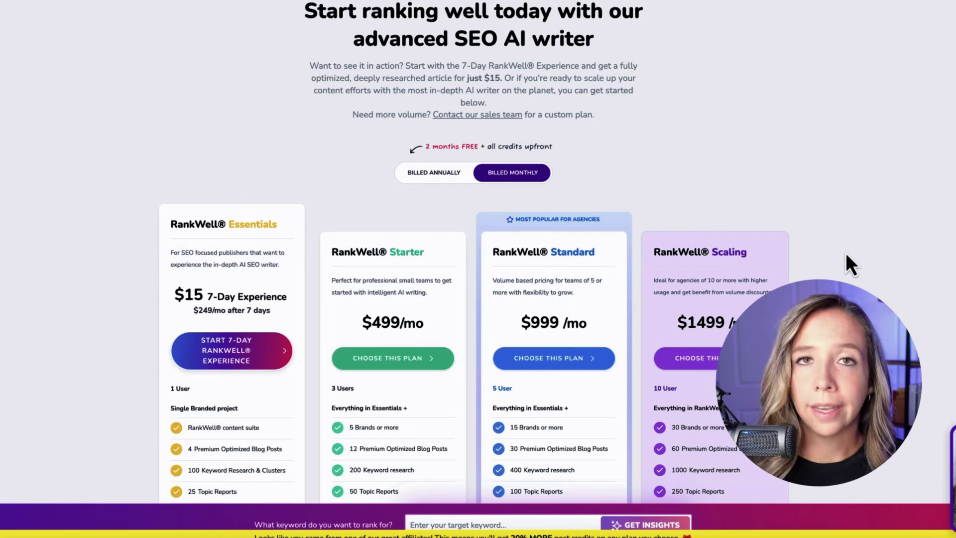
Scroll through the RankWell pricing cards: Starter $499, Standard $999 and Scaling $1499 per month.
{"action": "scroll", "coordinate": [846, 255], "scroll_direction": "down", "scroll_amount": 1}
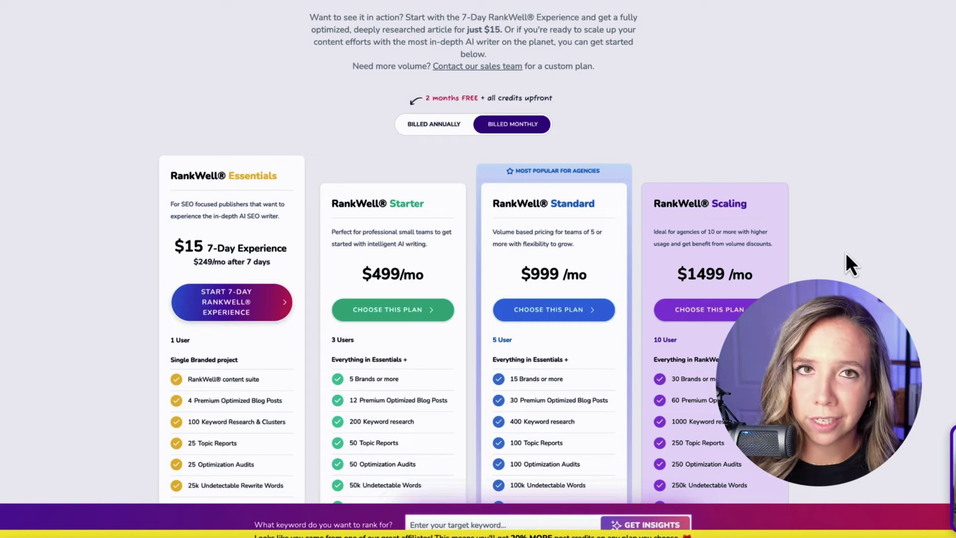
{"action": "scroll", "coordinate": [846, 253], "scroll_direction": "down", "scroll_amount": 1}
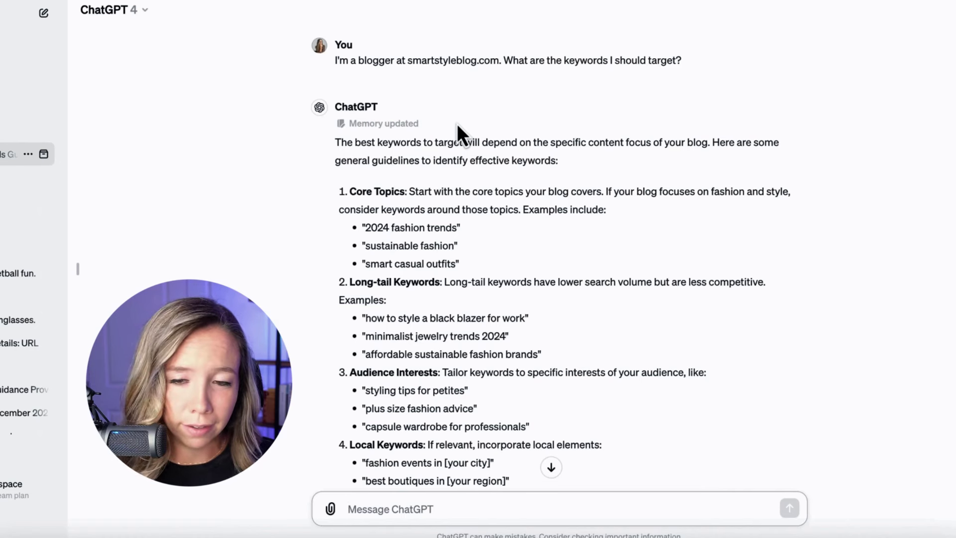
Select the target-keywords question and read through ChatGPT's fashion-blog keyword advice.
{"action": "left_click_drag", "start_coordinate": [697, 61], "coordinate": [342, 60]}
{"action": "scroll", "coordinate": [298, 279], "scroll_direction": "down", "scroll_amount": 2}
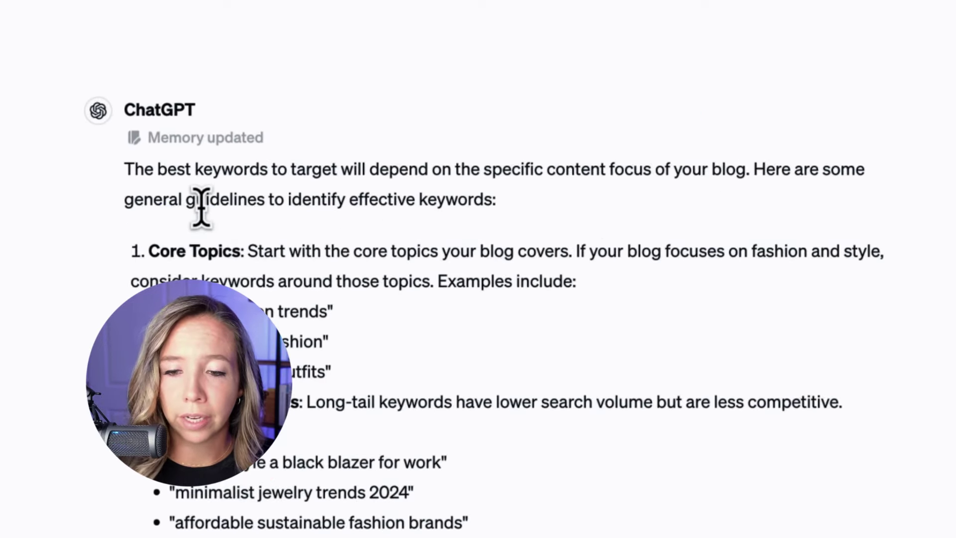
{"action": "scroll", "coordinate": [202, 207], "scroll_direction": "down", "scroll_amount": 4}
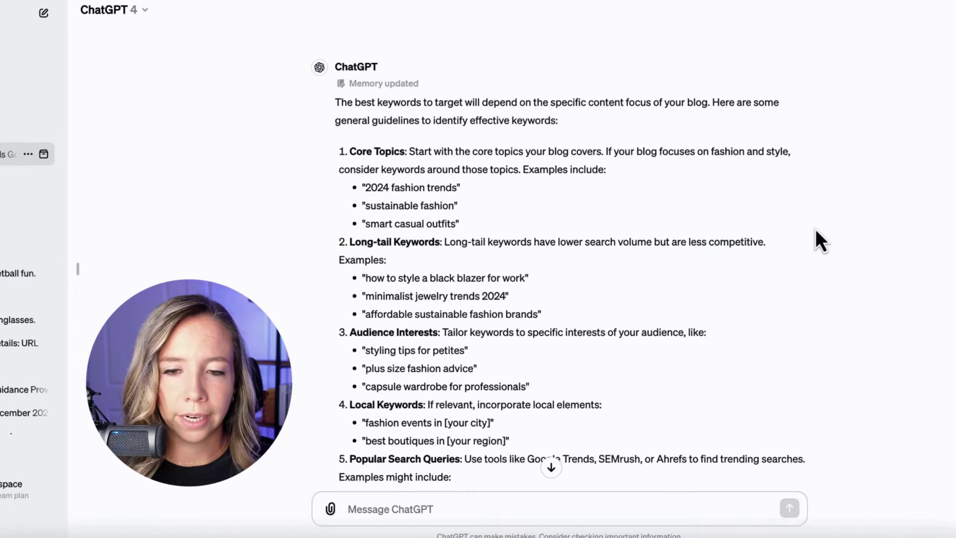
{"action": "scroll", "coordinate": [815, 231], "scroll_direction": "up", "scroll_amount": 1}
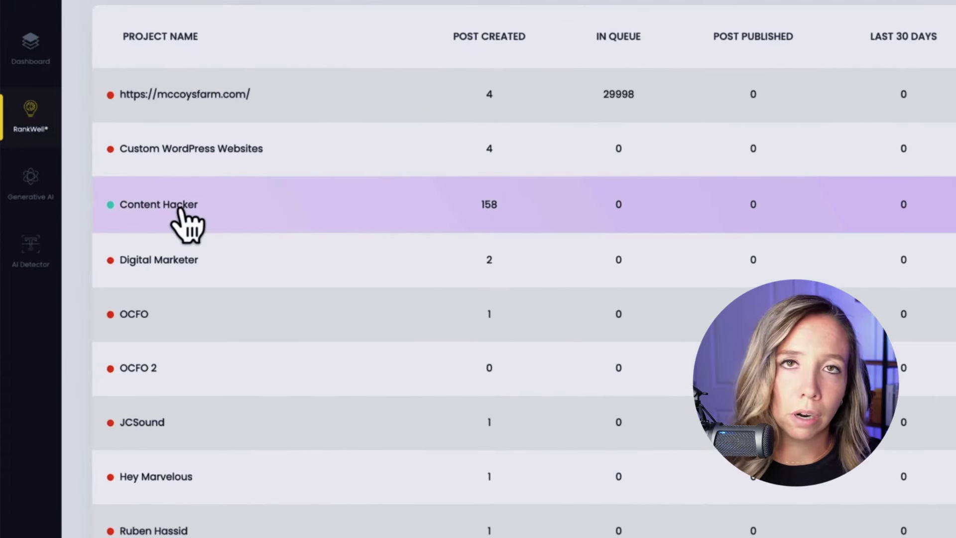
Open Topics and Keywords research in the Content Hacker project to see 'blogging' seed-keyword results.
{"action": "left_click", "coordinate": [181, 209]}
{"action": "left_click", "coordinate": [613, 95]}
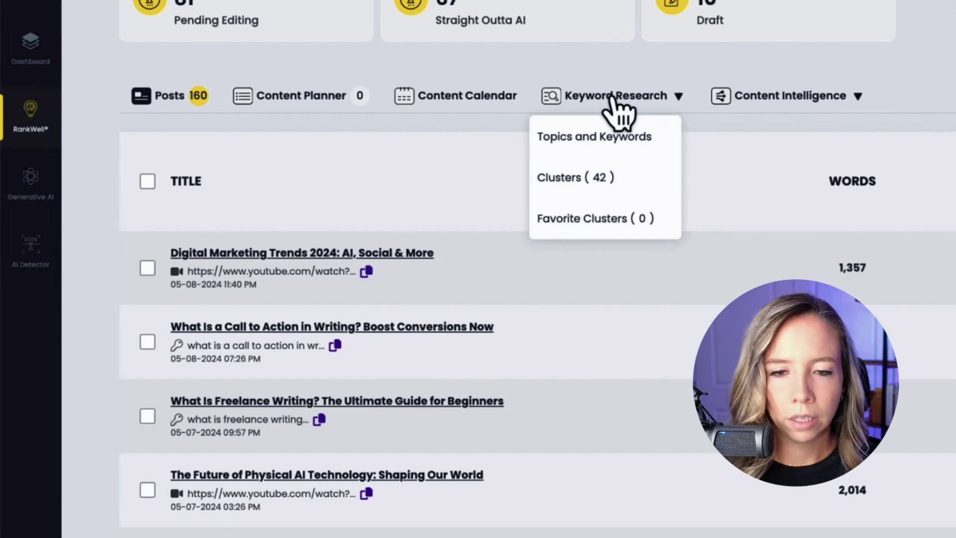
{"action": "left_click", "coordinate": [613, 140]}
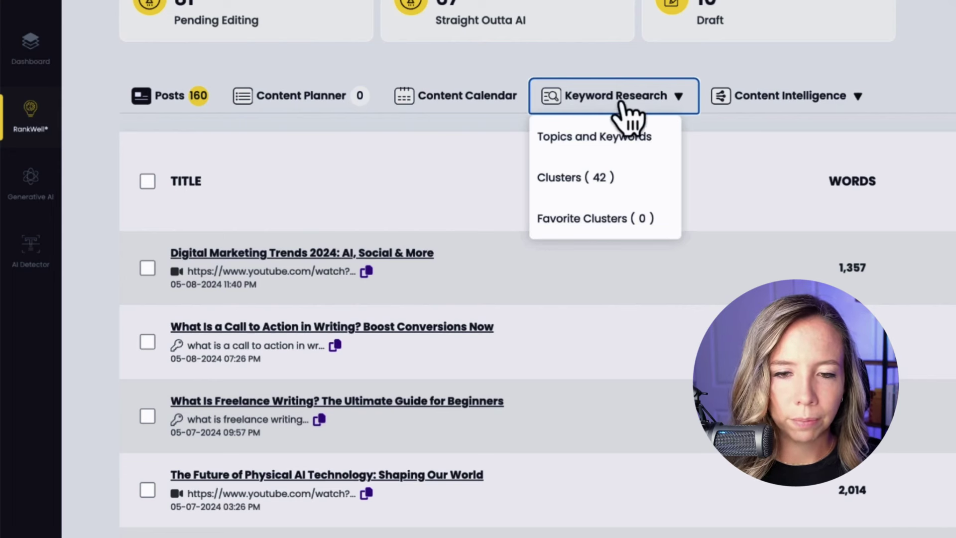
{"action": "left_click", "coordinate": [595, 142]}
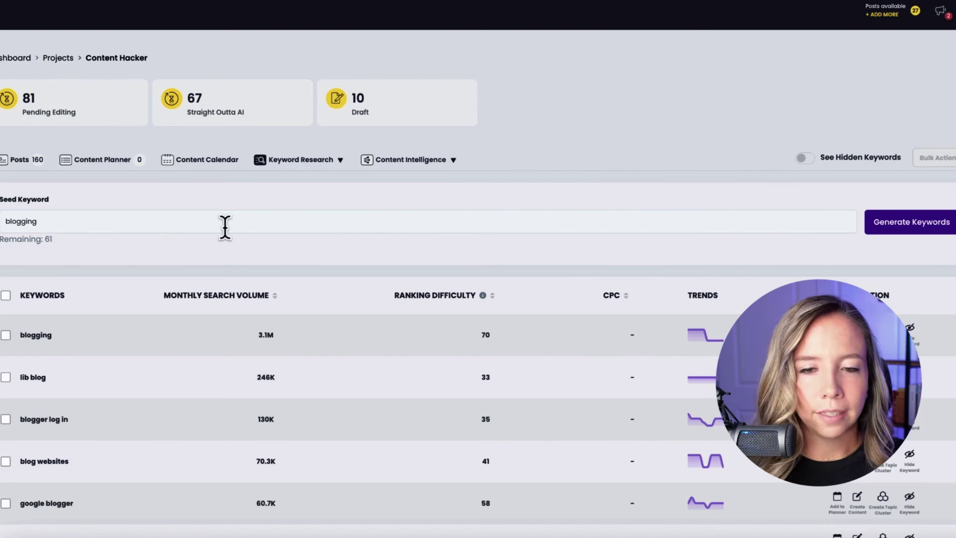
Start editing the seed keyword 'blogging' in the keyword research results.
{"action": "left_click", "coordinate": [225, 227]}
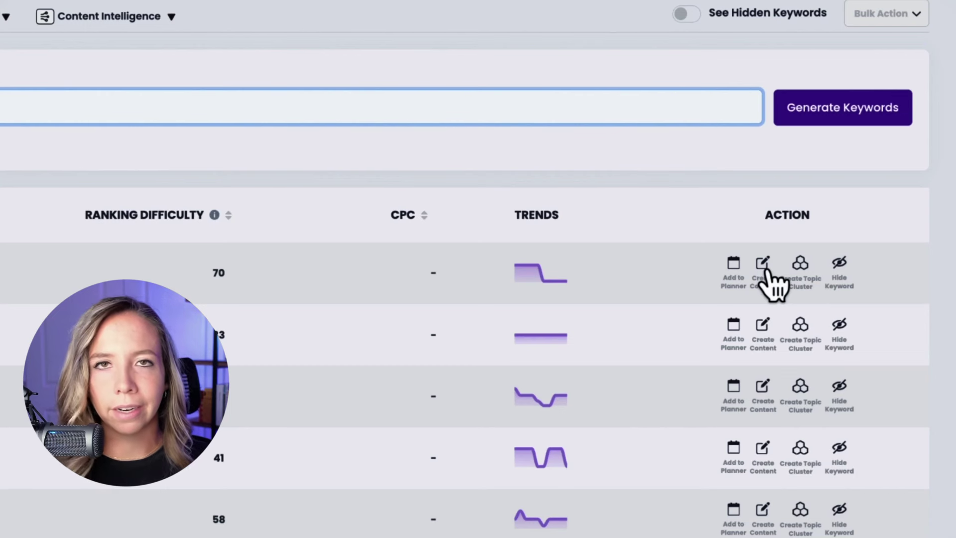
{"action": "left_click", "coordinate": [230, 217]}
{"action": "scroll", "coordinate": [475, 269], "scroll_direction": "down", "scroll_amount": 2}
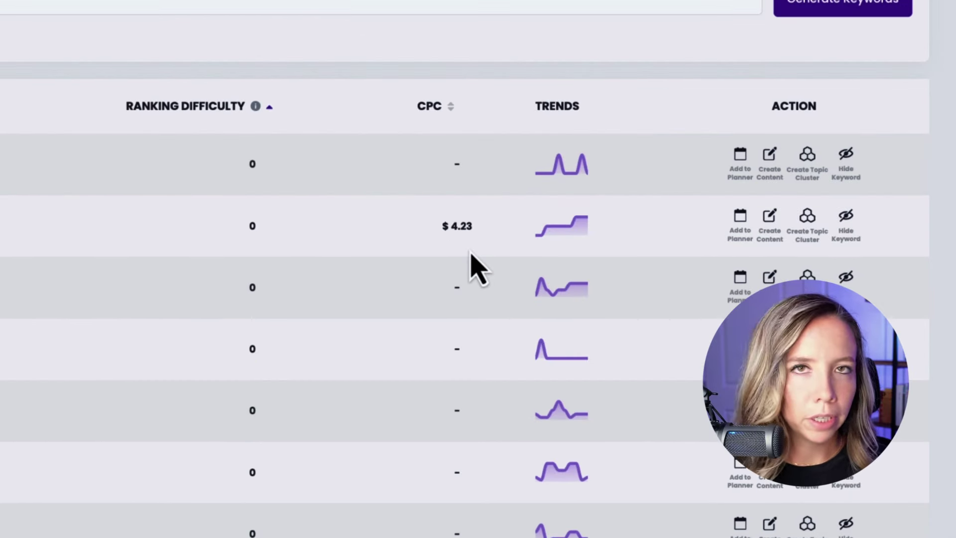
{"action": "scroll", "coordinate": [476, 269], "scroll_direction": "down", "scroll_amount": 2}
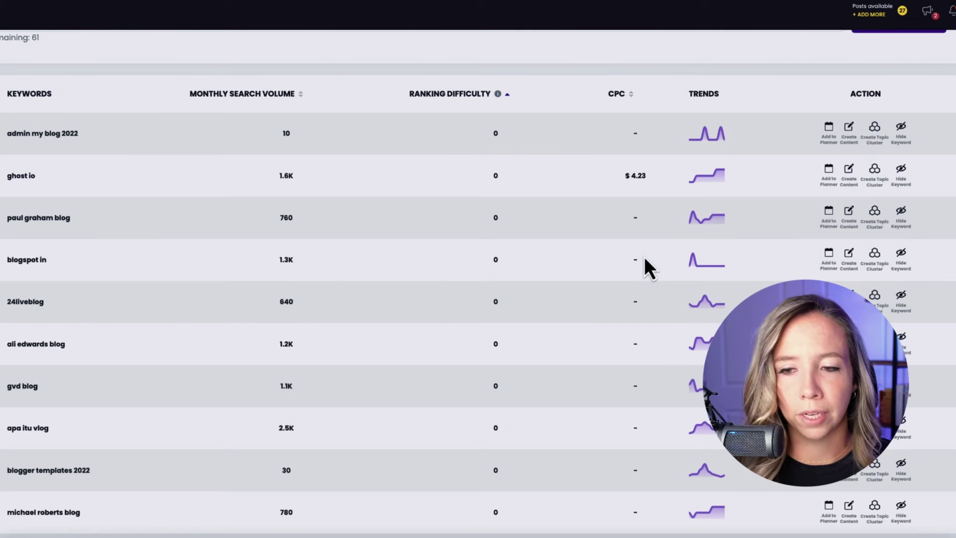
{"action": "scroll", "coordinate": [644, 256], "scroll_direction": "down", "scroll_amount": 2}
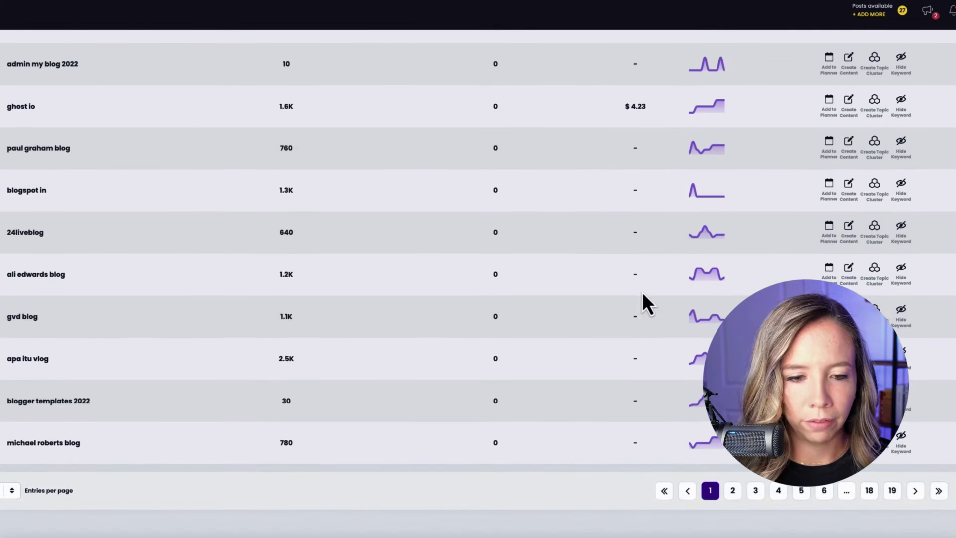
{"action": "left_click", "coordinate": [732, 490]}
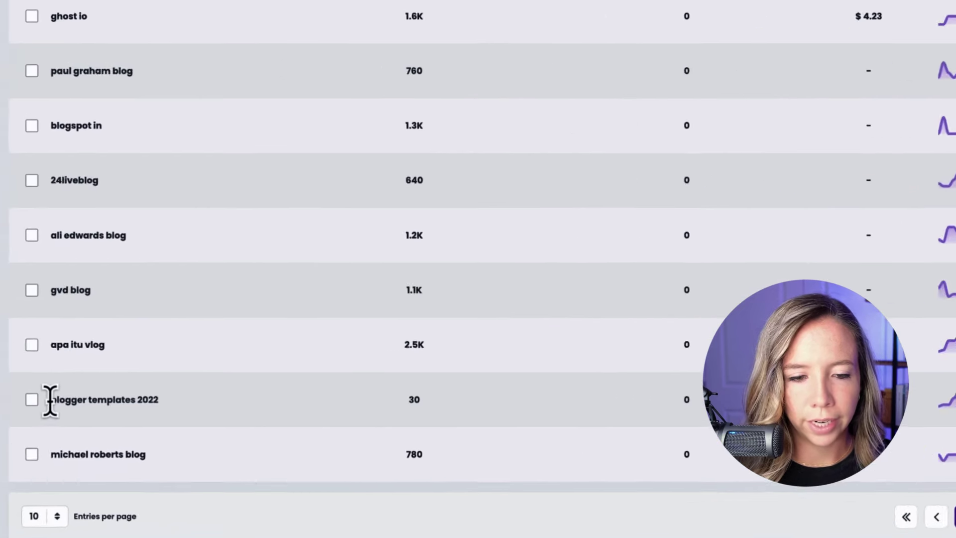
{"action": "left_click_drag", "start_coordinate": [49, 400], "coordinate": [165, 405]}
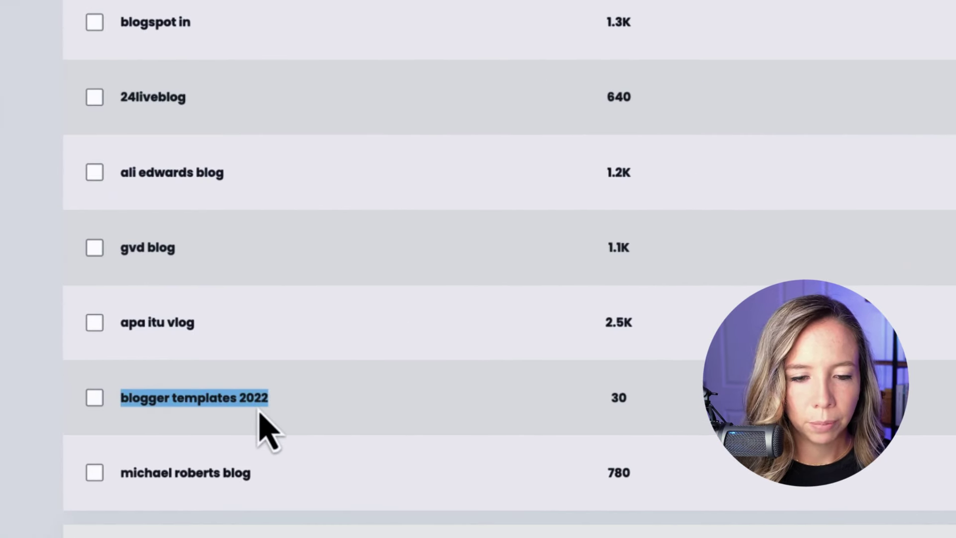
{"action": "left_click", "coordinate": [260, 397]}
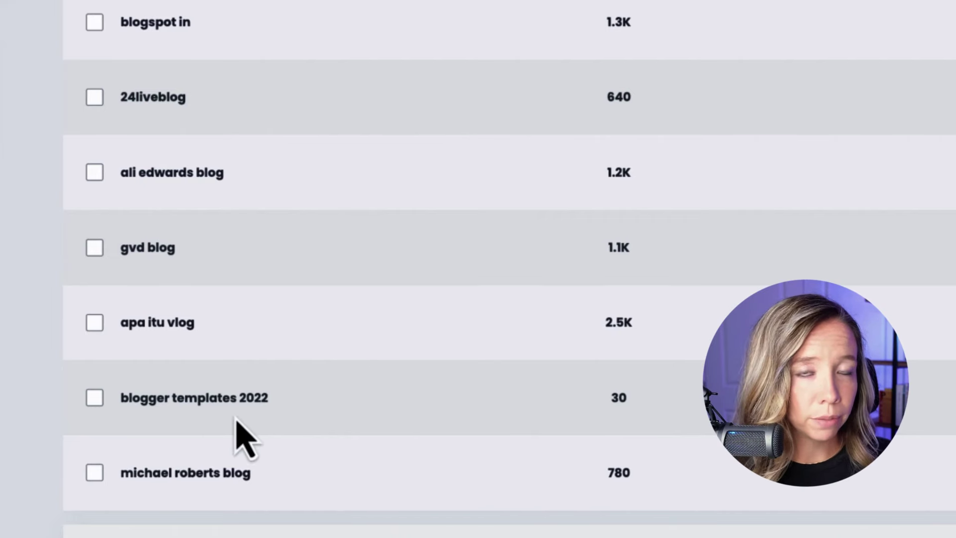
{"action": "left_click_drag", "start_coordinate": [238, 397], "coordinate": [107, 404]}
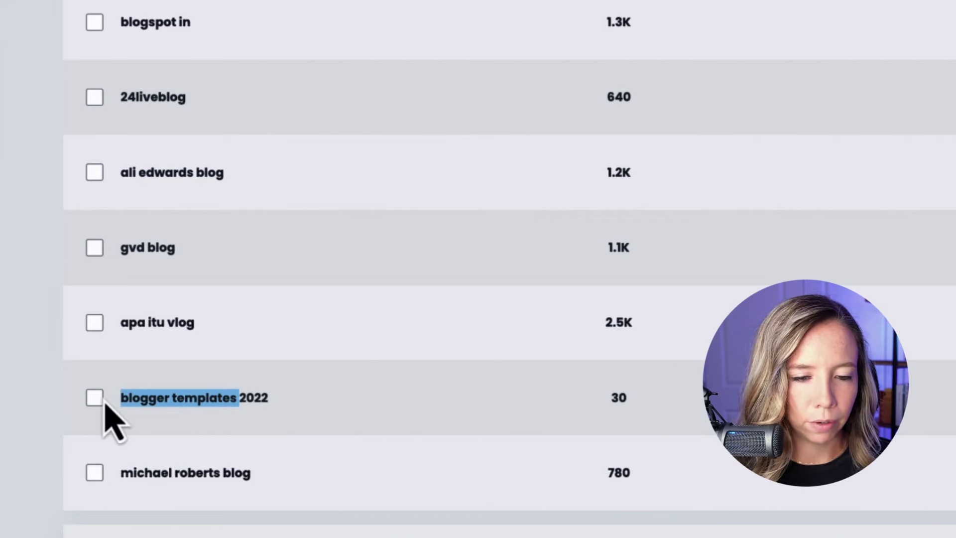
{"action": "left_click", "coordinate": [265, 393]}
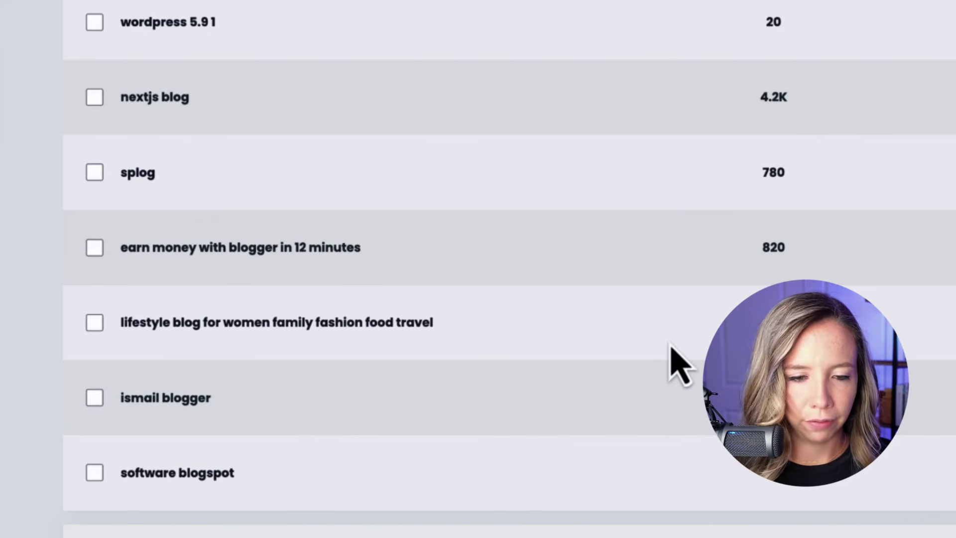
{"action": "scroll", "coordinate": [679, 364], "scroll_direction": "up", "scroll_amount": 5}
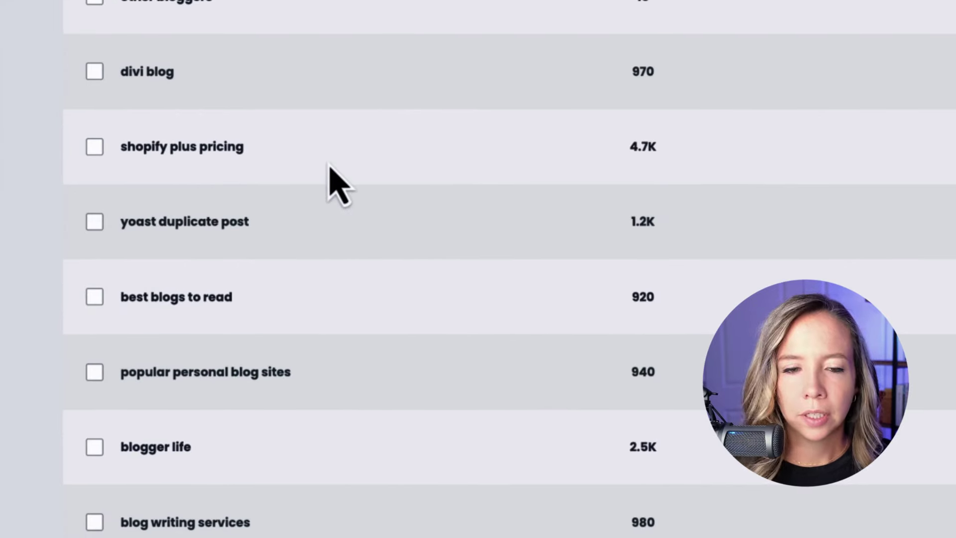
{"action": "left_click_drag", "start_coordinate": [259, 148], "coordinate": [113, 160]}
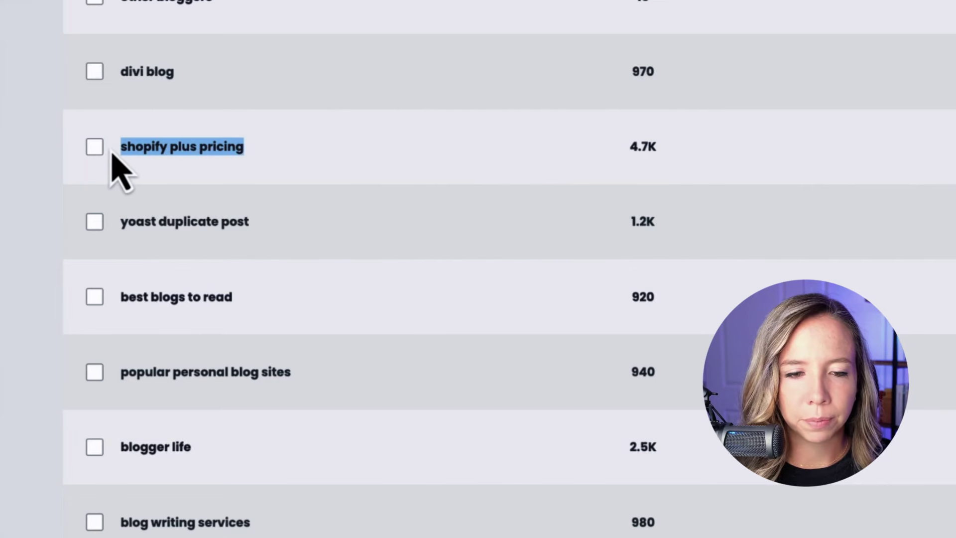
{"action": "double_click", "coordinate": [637, 146]}
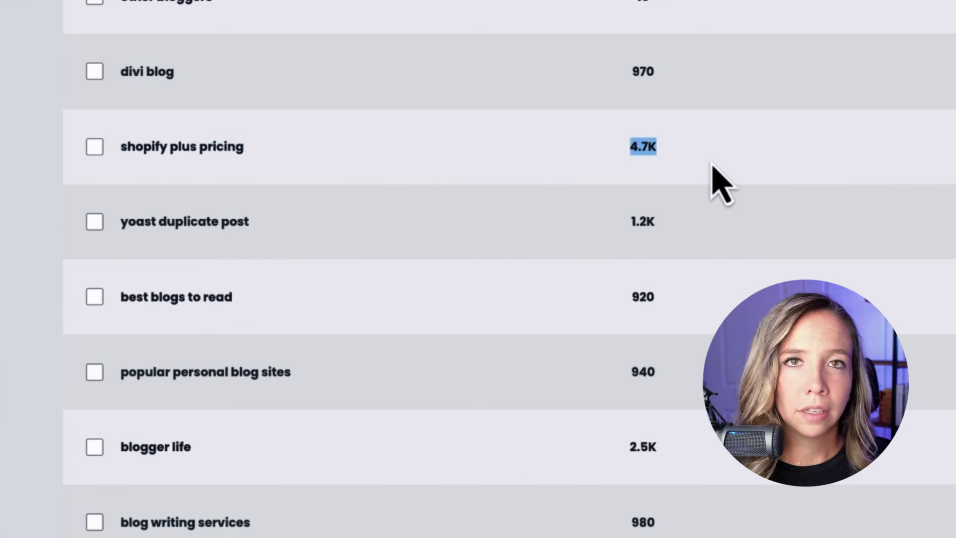
{"action": "left_click", "coordinate": [681, 166]}
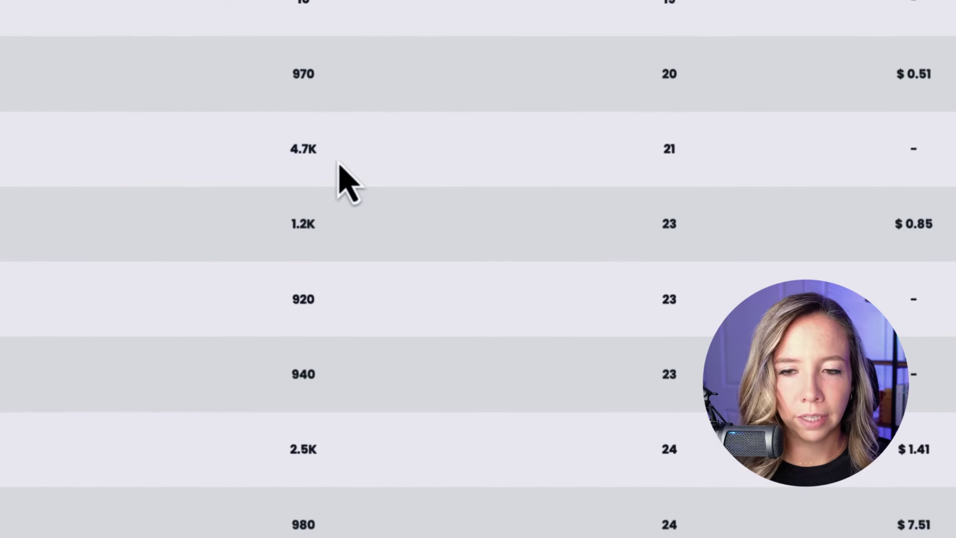
{"action": "double_click", "coordinate": [665, 149]}
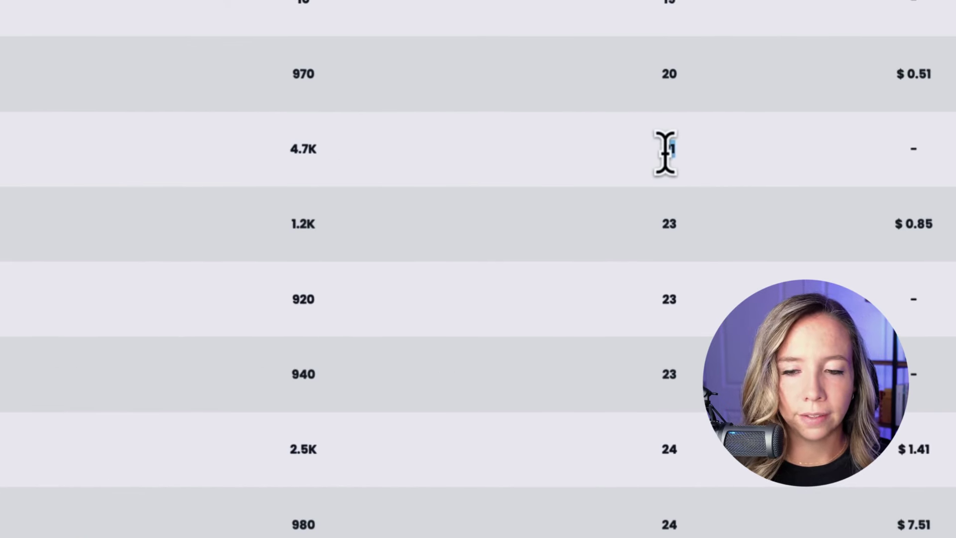
{"action": "left_click", "coordinate": [626, 159]}
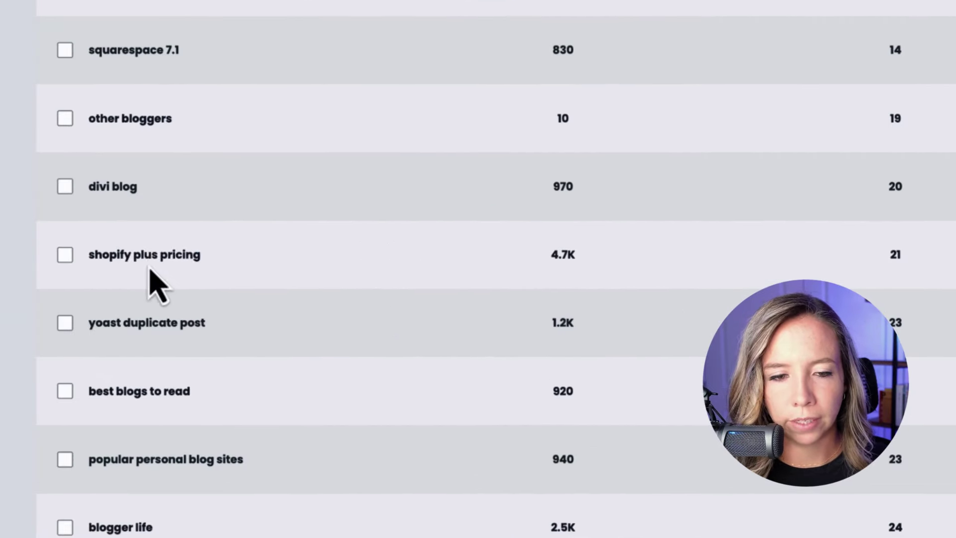
{"action": "left_click_drag", "start_coordinate": [201, 255], "coordinate": [94, 274]}
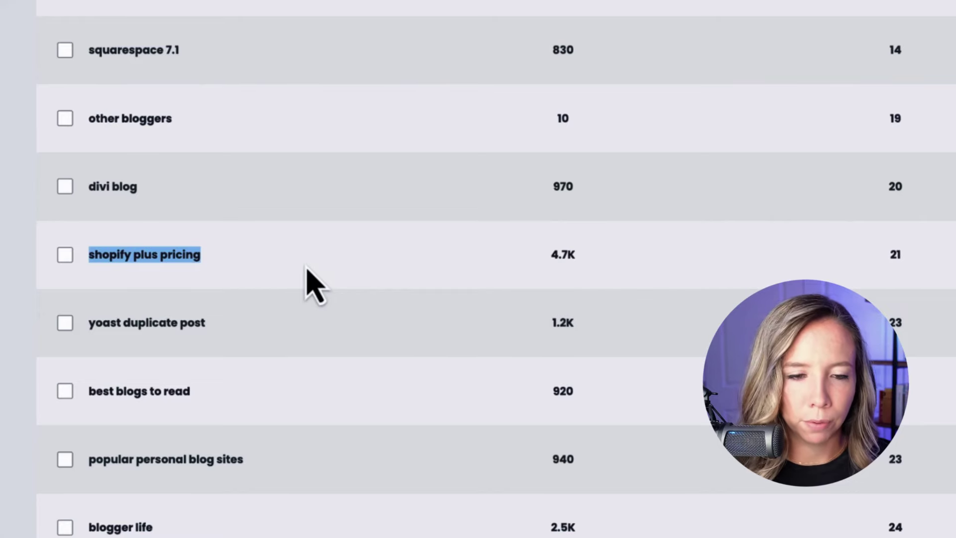
{"action": "scroll", "coordinate": [448, 348], "scroll_direction": "down", "scroll_amount": 5}
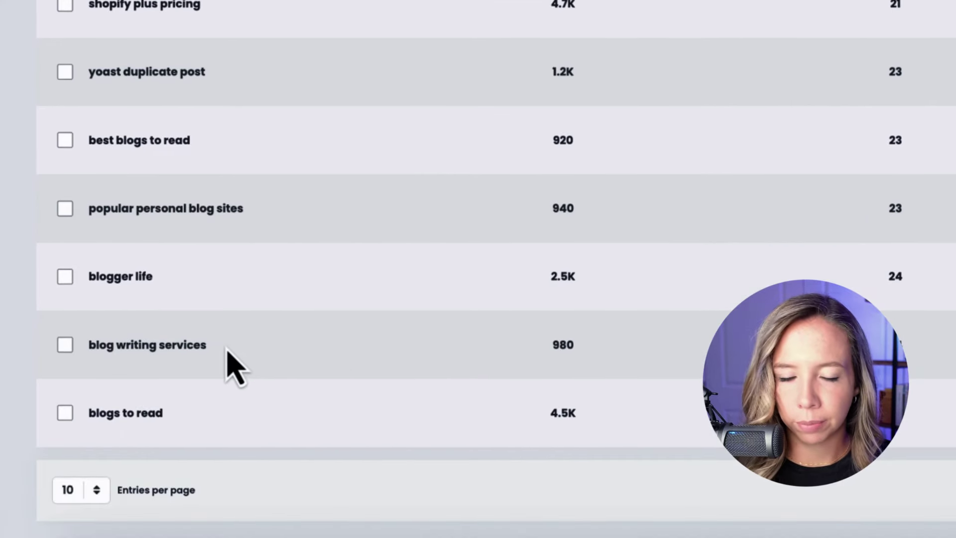
{"action": "left_click_drag", "start_coordinate": [227, 351], "coordinate": [85, 365]}
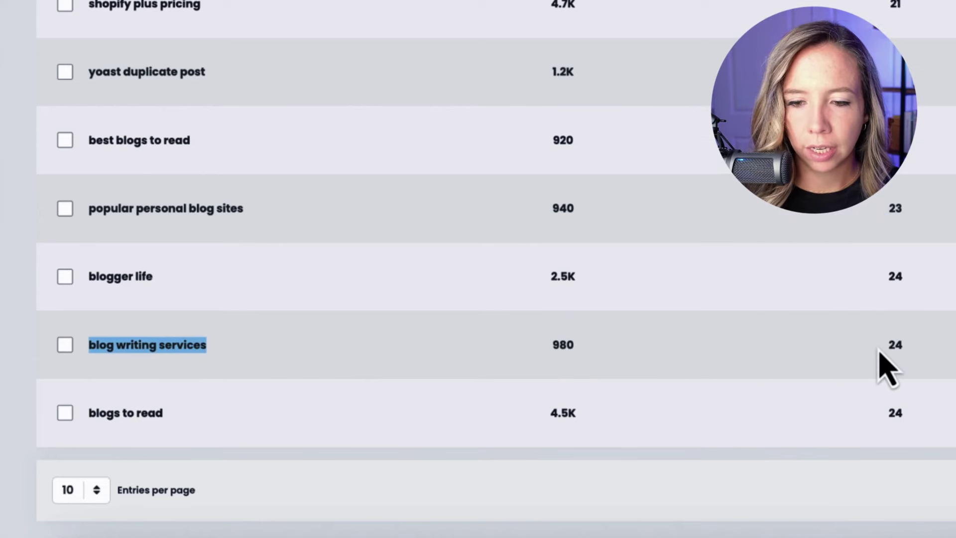
{"action": "left_click", "coordinate": [894, 345]}
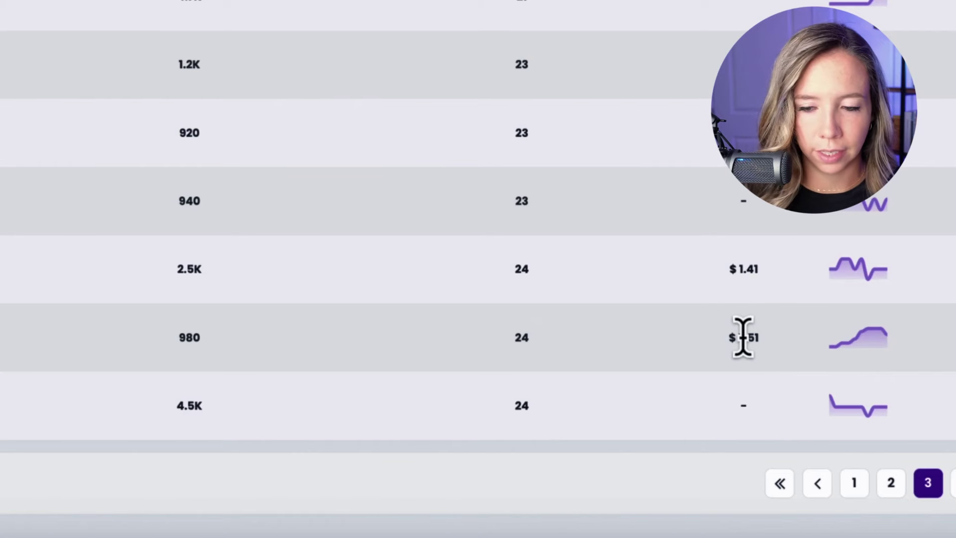
{"action": "double_click", "coordinate": [743, 337]}
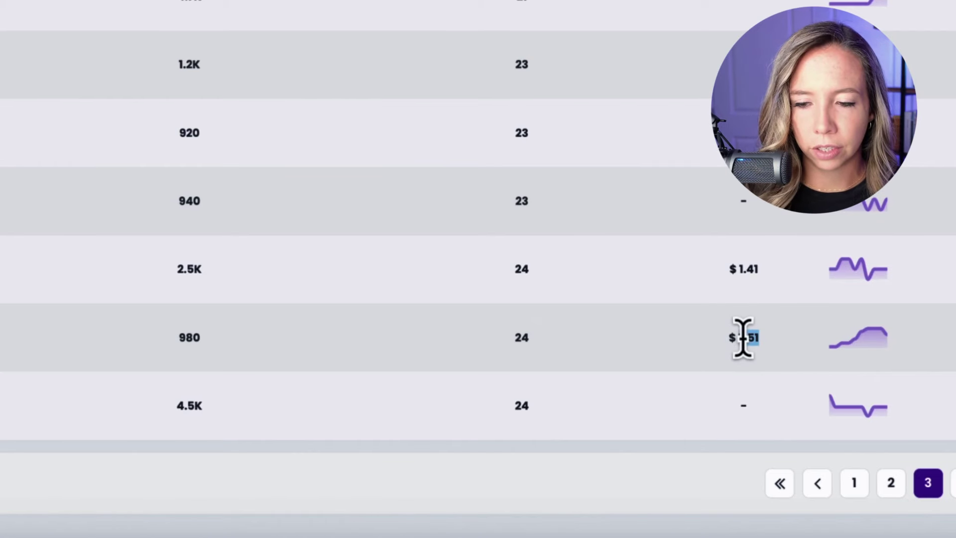
{"action": "left_click", "coordinate": [674, 350]}
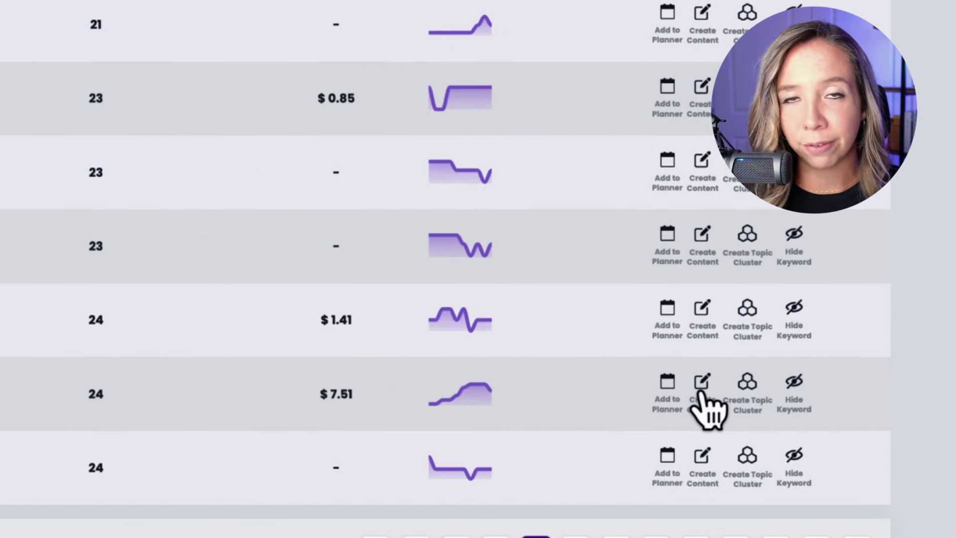
Create a write-now article for the keyword 'blog writing services' and confirm it.
{"action": "left_click", "coordinate": [701, 394]}
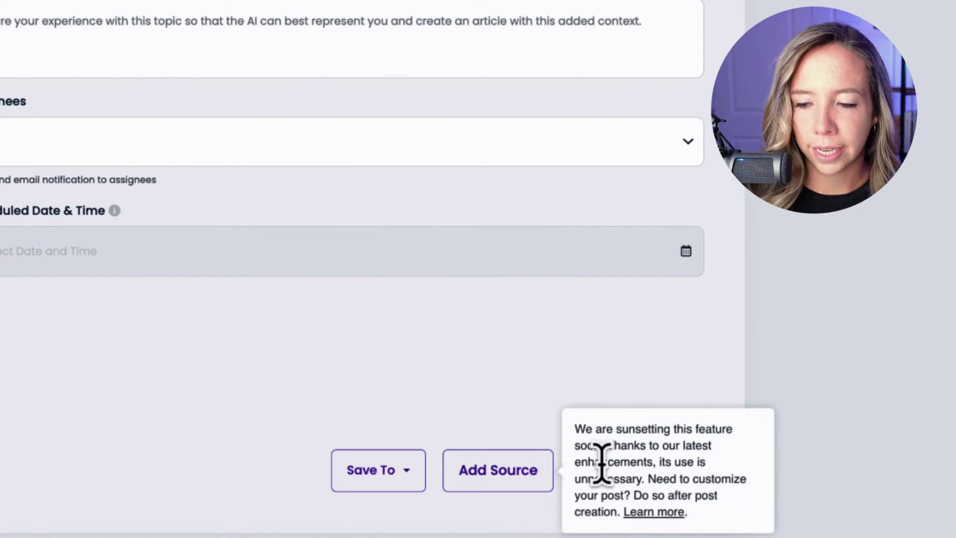
{"action": "left_click", "coordinate": [654, 475]}
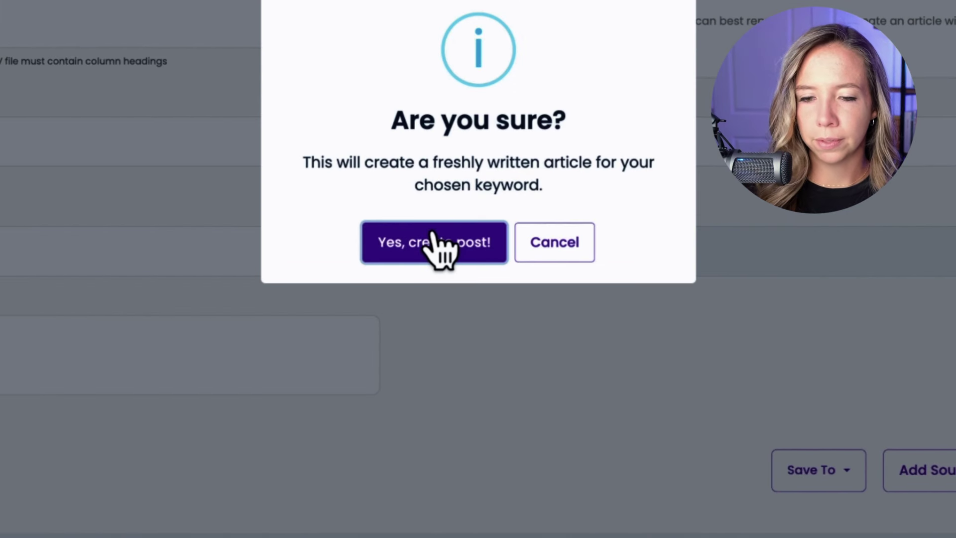
{"action": "left_click", "coordinate": [432, 234]}
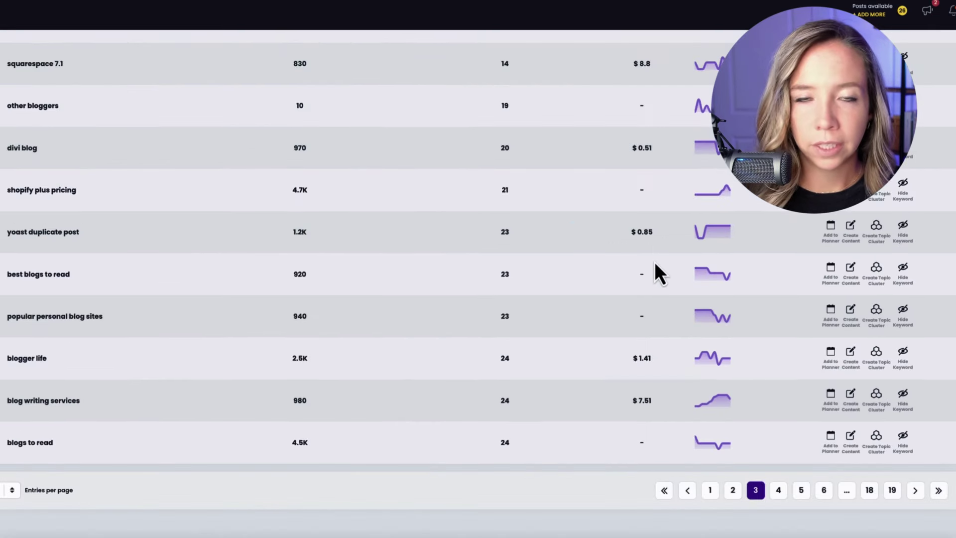
Go to page 6 of the keyword results and highlight 'blogging for beginners' (4.2K, difficulty 33).
{"action": "left_click", "coordinate": [778, 490]}
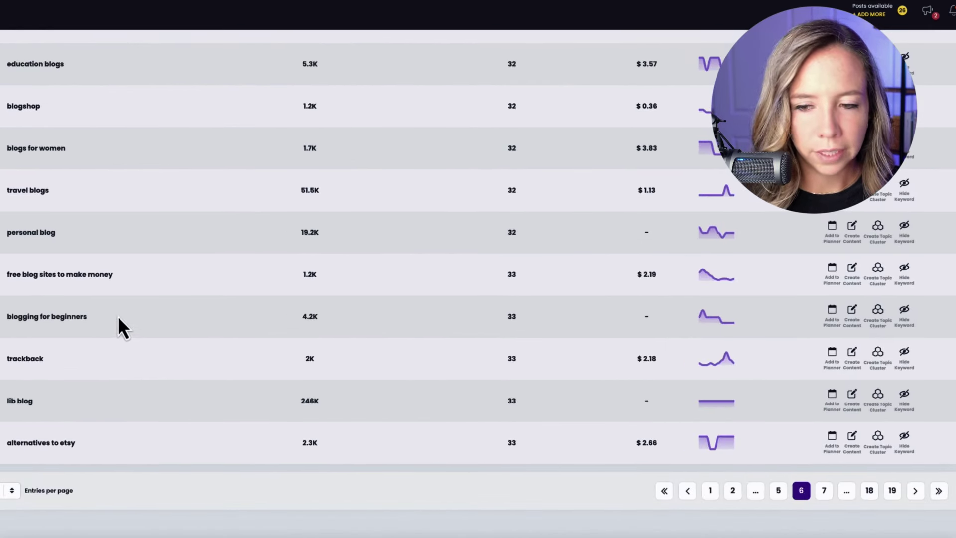
{"action": "left_click_drag", "start_coordinate": [91, 318], "coordinate": [15, 314]}
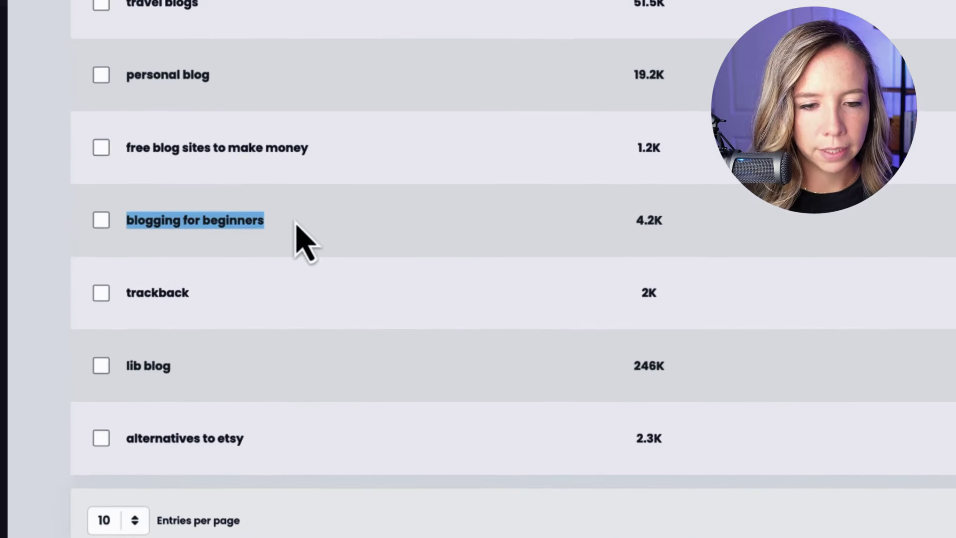
{"action": "left_click", "coordinate": [110, 328]}
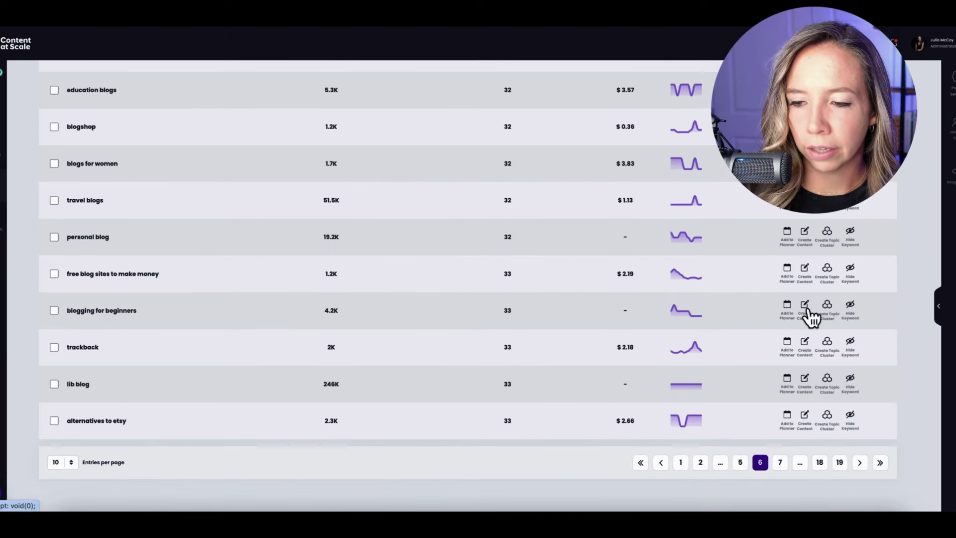
Create and confirm a write-now article for the keyword 'blogging for beginners'.
{"action": "left_click", "coordinate": [807, 308]}
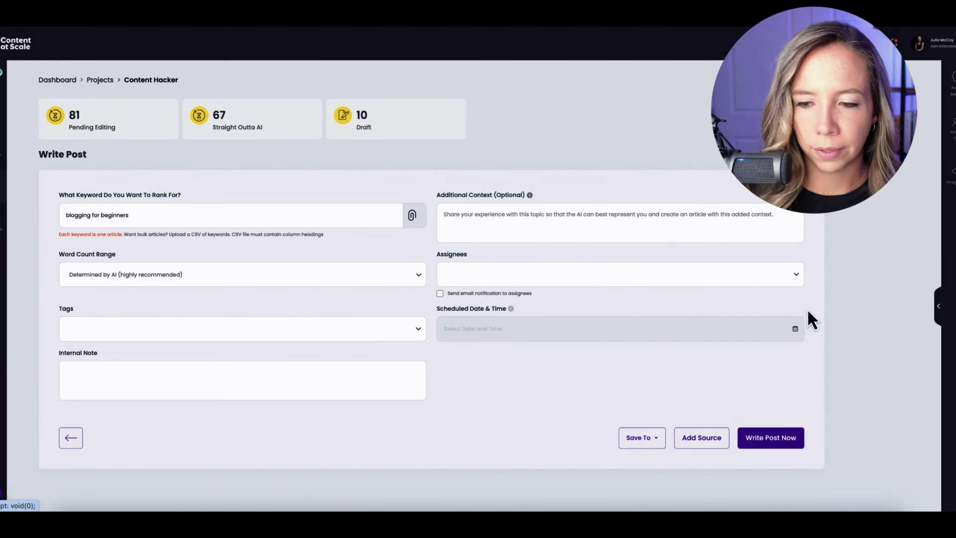
{"action": "left_click", "coordinate": [791, 446]}
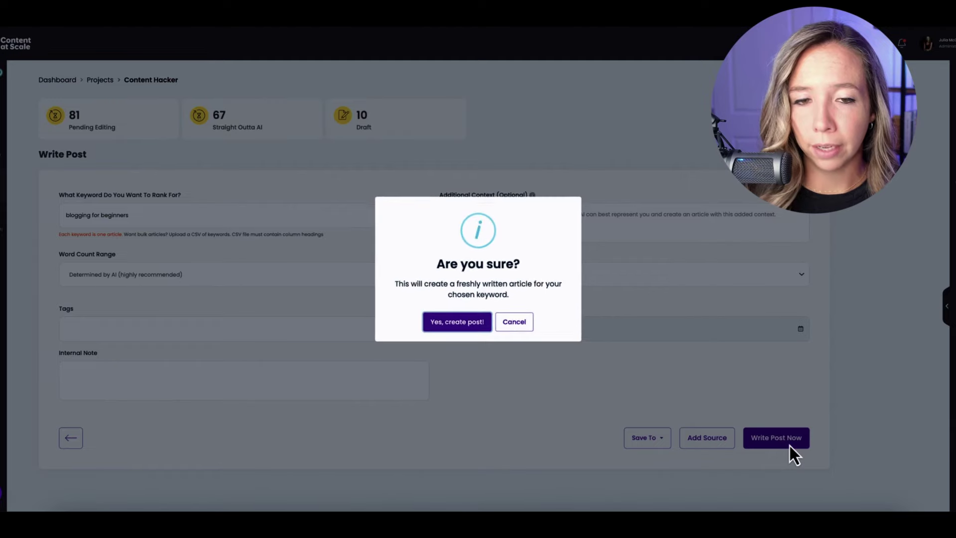
{"action": "left_click", "coordinate": [441, 329]}
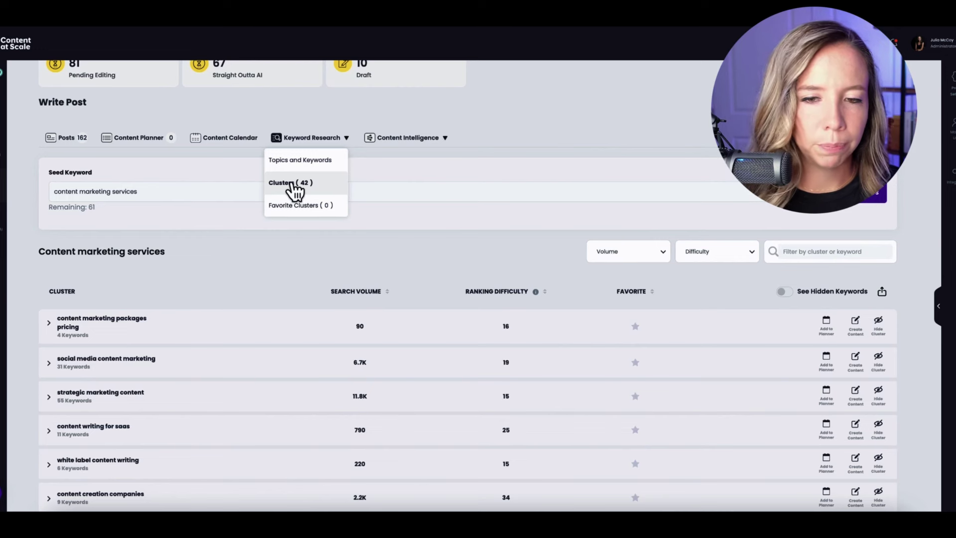
{"action": "left_click", "coordinate": [217, 189]}
{"action": "left_click_drag", "start_coordinate": [215, 189], "coordinate": [43, 191]}
{"action": "scroll", "coordinate": [449, 219], "scroll_direction": "down", "scroll_amount": 1}
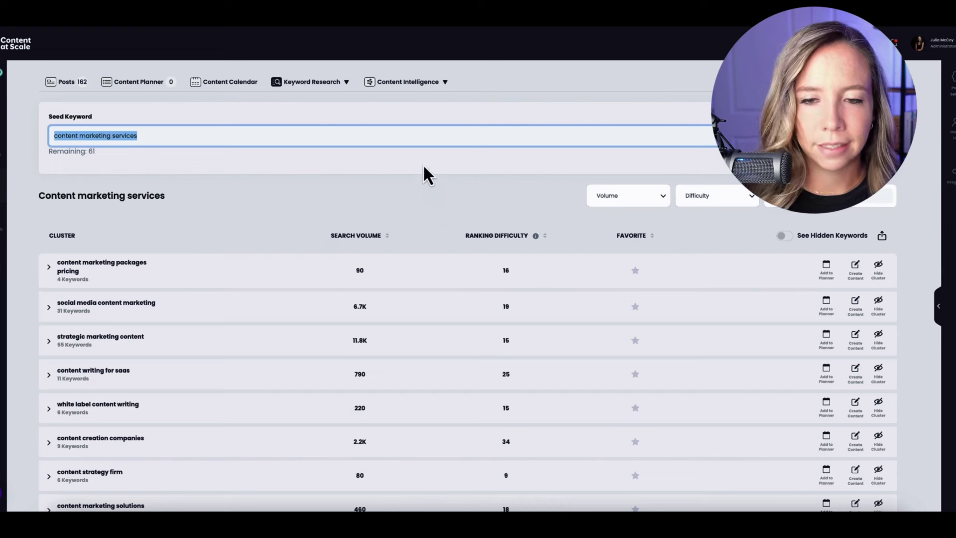
{"action": "scroll", "coordinate": [299, 189], "scroll_direction": "up", "scroll_amount": 1}
{"action": "left_click", "coordinate": [177, 196]}
{"action": "left_click_drag", "start_coordinate": [176, 195], "coordinate": [47, 199]}
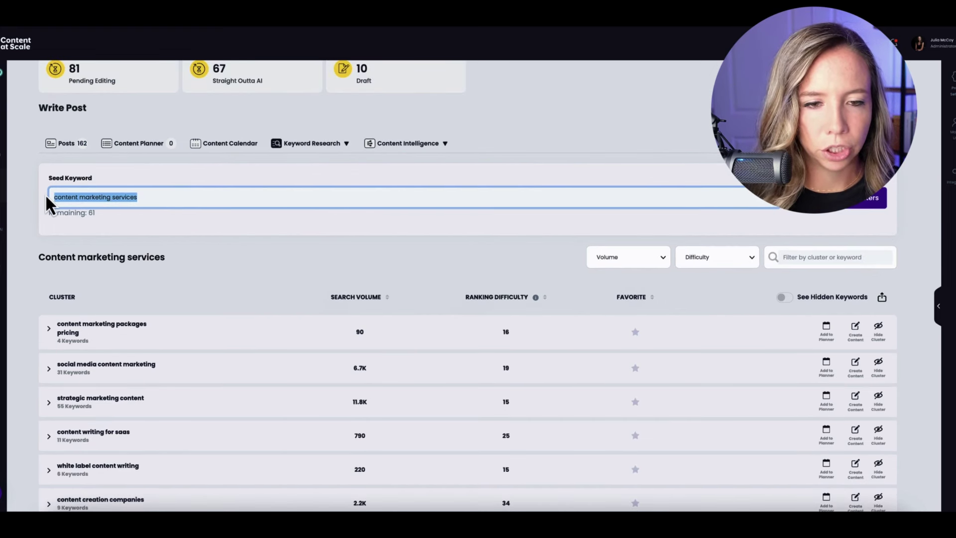
{"action": "left_click", "coordinate": [377, 198]}
{"action": "scroll", "coordinate": [271, 199], "scroll_direction": "down", "scroll_amount": 2}
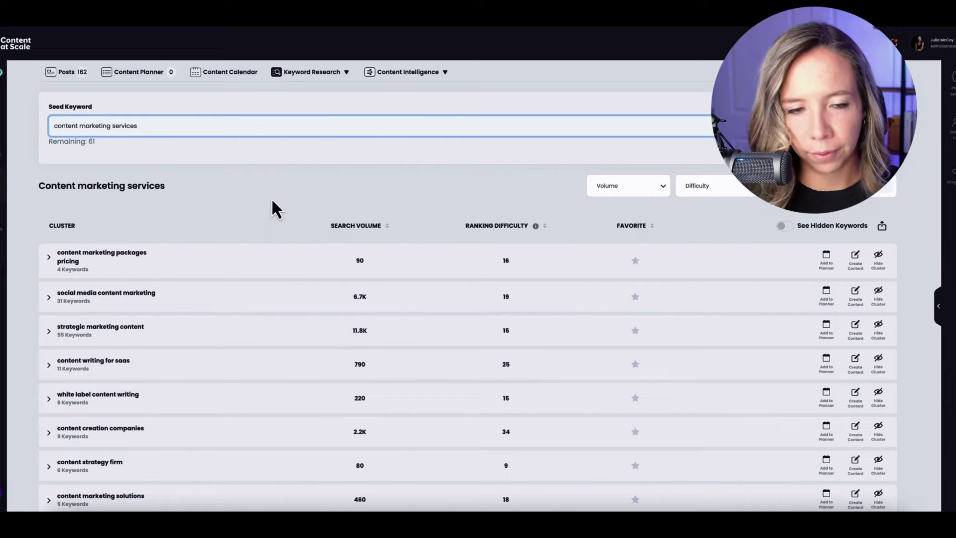
{"action": "scroll", "coordinate": [270, 198], "scroll_direction": "up", "scroll_amount": 2}
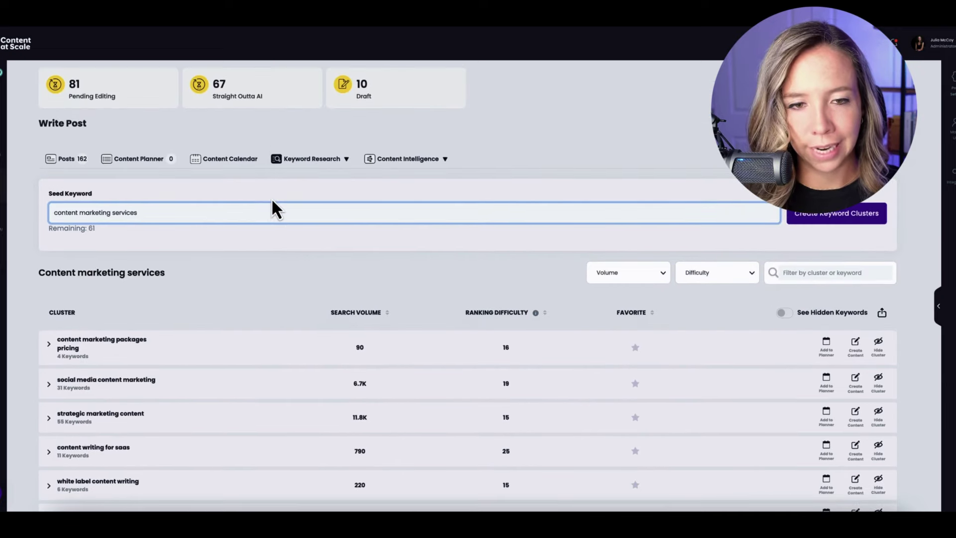
{"action": "scroll", "coordinate": [271, 198], "scroll_direction": "up", "scroll_amount": 1}
{"action": "scroll", "coordinate": [202, 307], "scroll_direction": "down", "scroll_amount": 5}
{"action": "scroll", "coordinate": [204, 309], "scroll_direction": "up", "scroll_amount": 5}
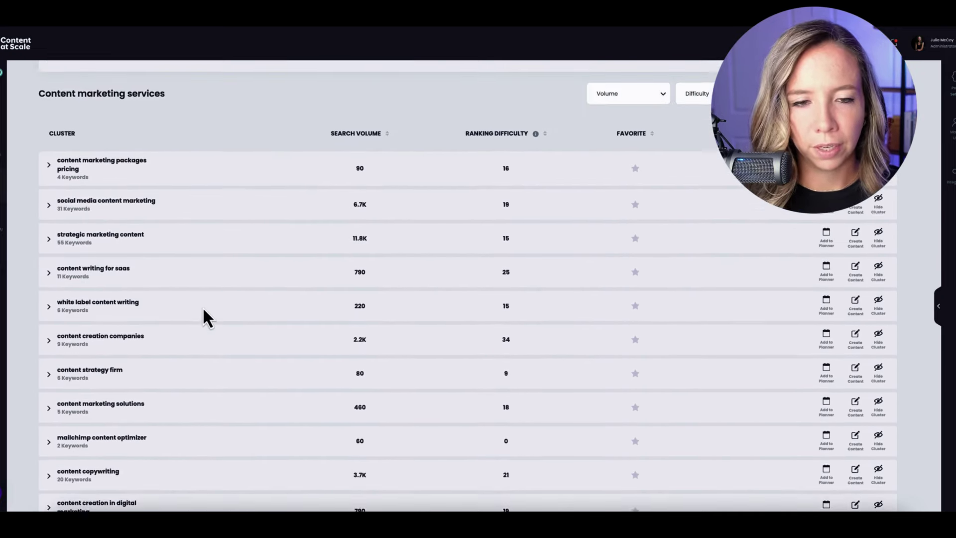
{"action": "scroll", "coordinate": [203, 310], "scroll_direction": "down", "scroll_amount": 7}
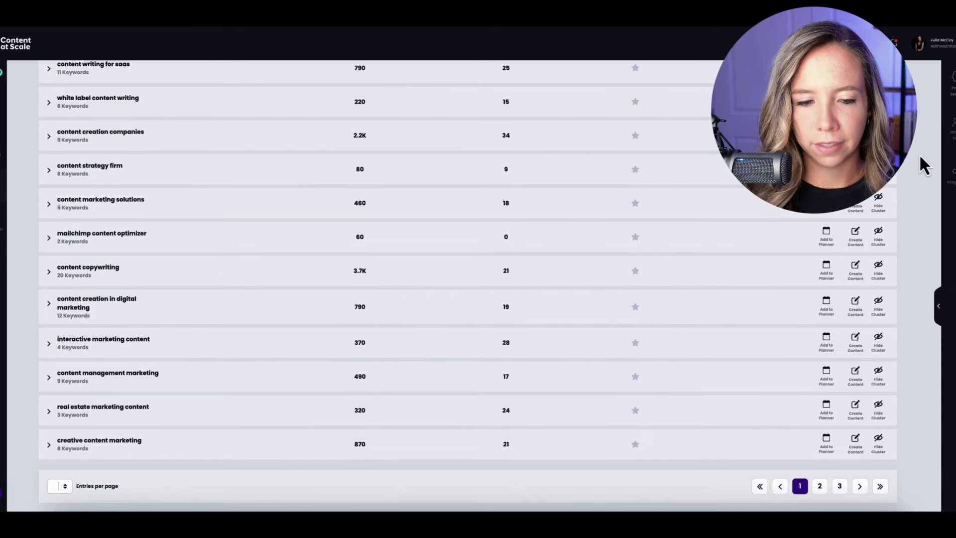
{"action": "scroll", "coordinate": [919, 154], "scroll_direction": "up", "scroll_amount": 3}
{"action": "scroll", "coordinate": [919, 154], "scroll_direction": "up", "scroll_amount": 2}
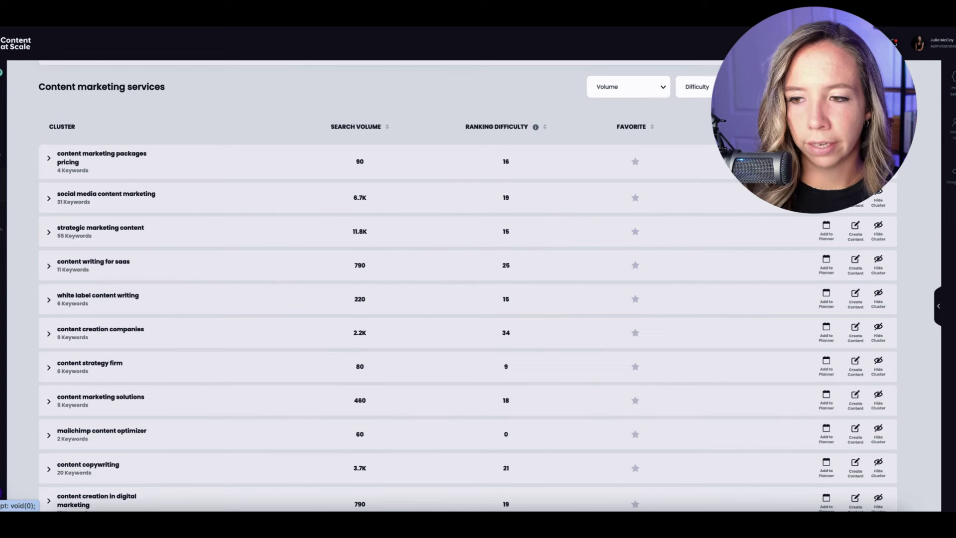
{"action": "scroll", "coordinate": [917, 194], "scroll_direction": "up", "scroll_amount": 2}
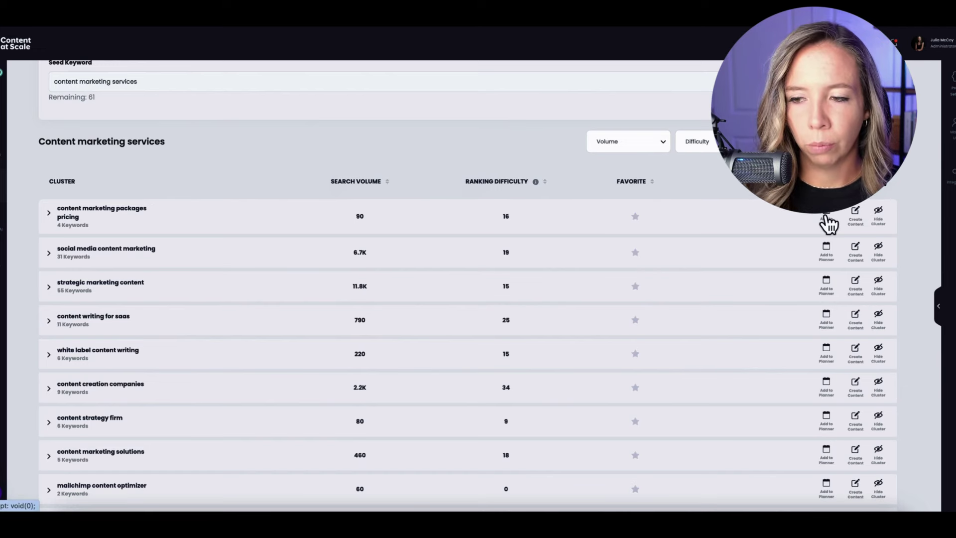
{"action": "scroll", "coordinate": [900, 226], "scroll_direction": "up", "scroll_amount": 1}
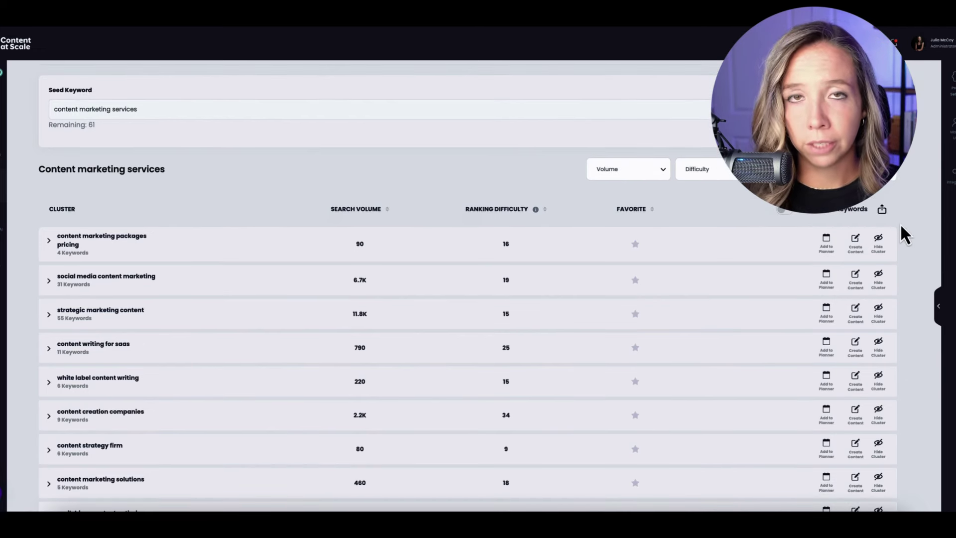
{"action": "scroll", "coordinate": [901, 225], "scroll_direction": "down", "scroll_amount": 1}
{"action": "scroll", "coordinate": [900, 223], "scroll_direction": "down", "scroll_amount": 5}
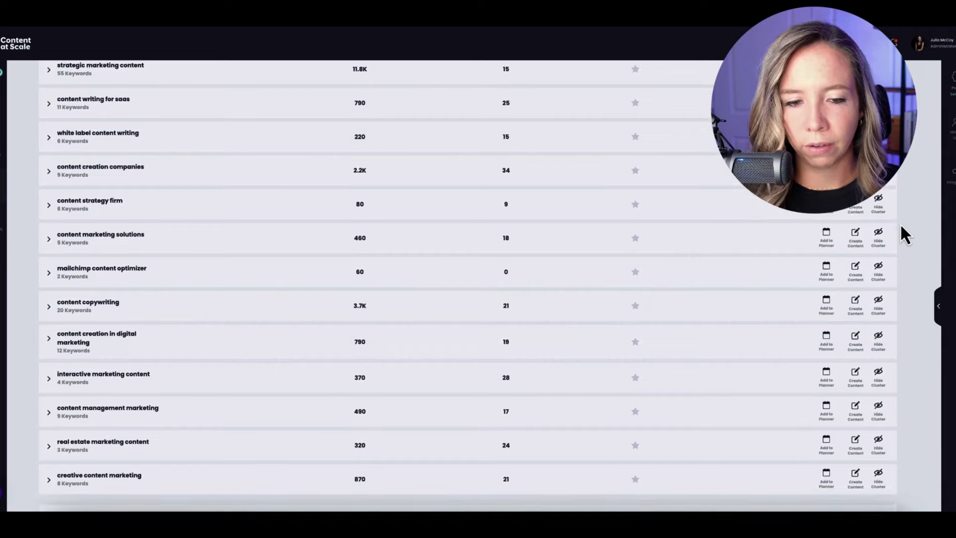
{"action": "scroll", "coordinate": [900, 223], "scroll_direction": "up", "scroll_amount": 15}
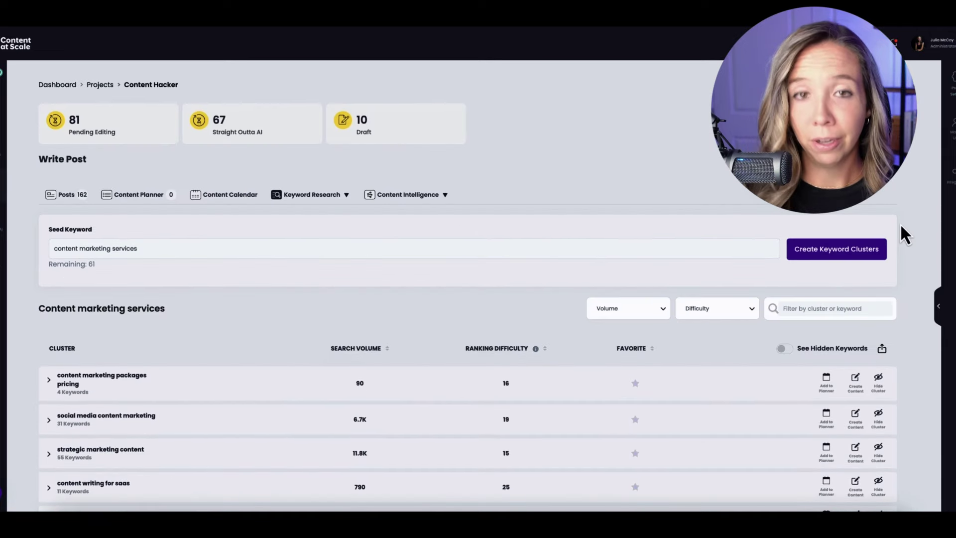
{"action": "left_click", "coordinate": [138, 247]}
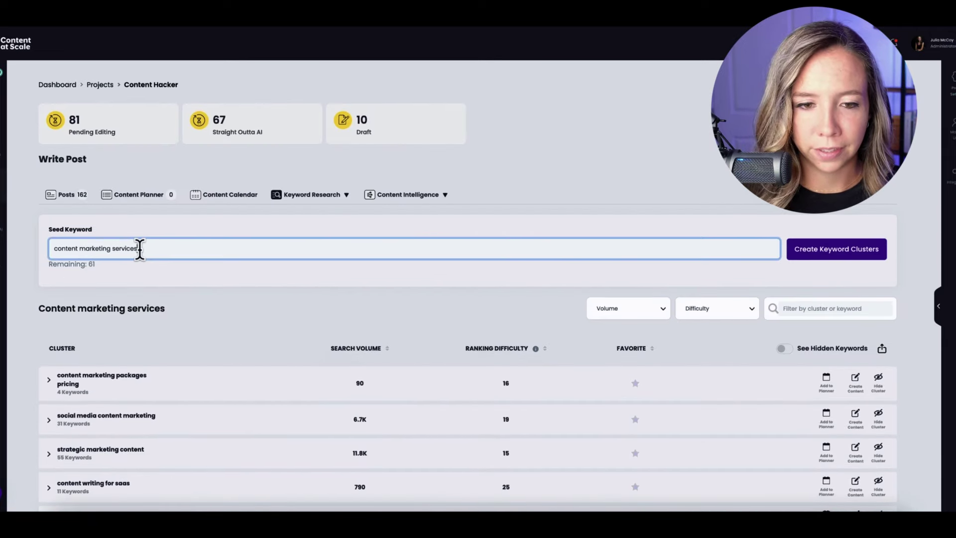
{"action": "left_click", "coordinate": [576, 162]}
{"action": "scroll", "coordinate": [576, 162], "scroll_direction": "down", "scroll_amount": 1}
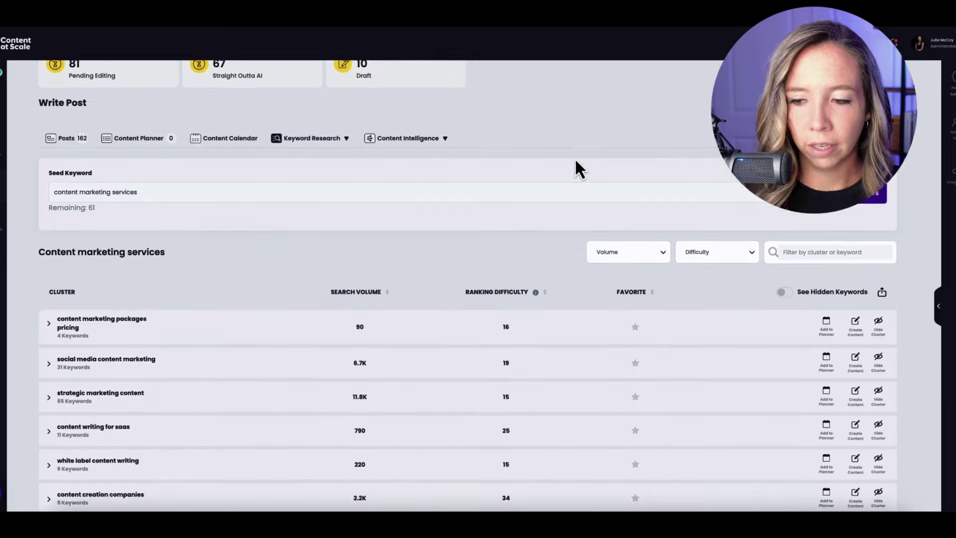
{"action": "scroll", "coordinate": [576, 160], "scroll_direction": "down", "scroll_amount": 2}
{"action": "scroll", "coordinate": [575, 160], "scroll_direction": "down", "scroll_amount": 2}
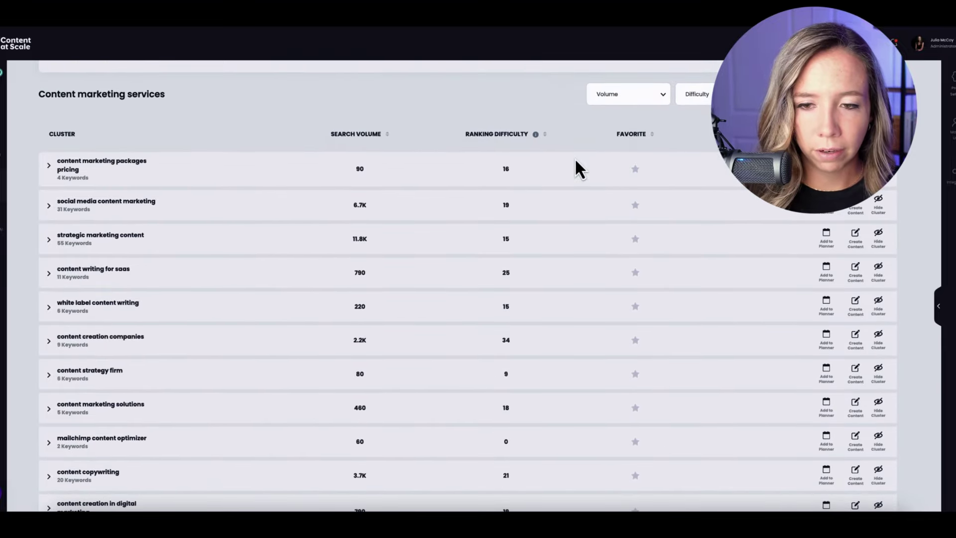
{"action": "scroll", "coordinate": [575, 169], "scroll_direction": "down", "scroll_amount": 1}
{"action": "scroll", "coordinate": [576, 170], "scroll_direction": "down", "scroll_amount": 2}
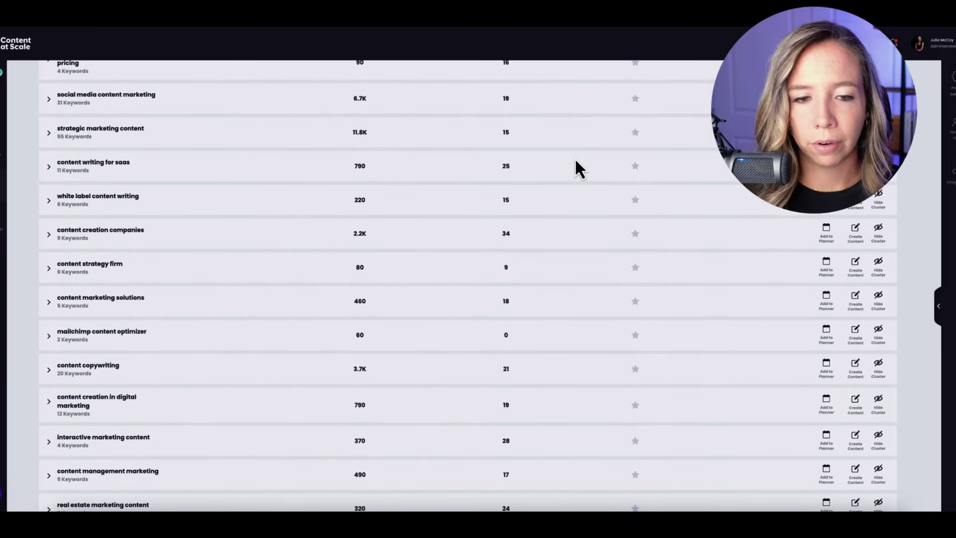
{"action": "scroll", "coordinate": [575, 157], "scroll_direction": "down", "scroll_amount": 3}
{"action": "scroll", "coordinate": [671, 127], "scroll_direction": "up", "scroll_amount": 12}
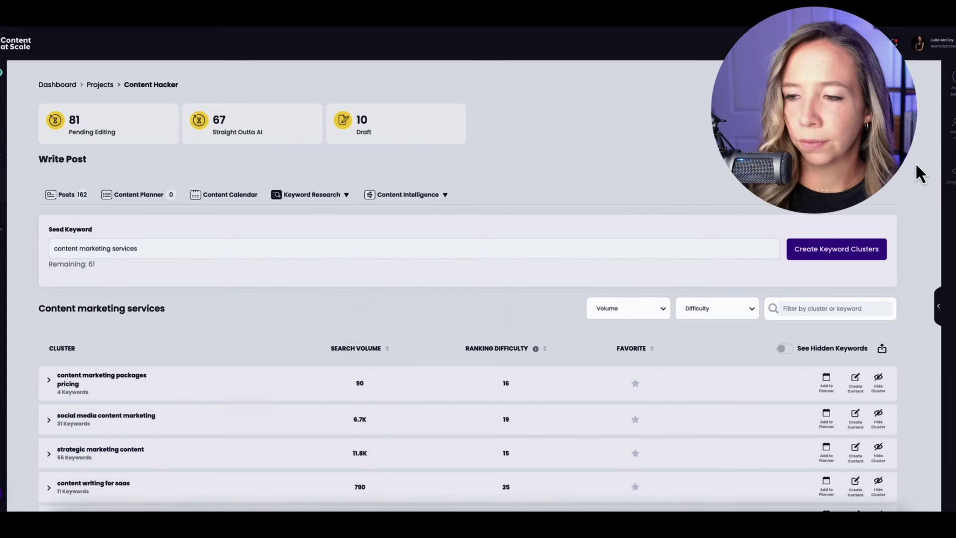
Open the Integrations side panel, then close it again.
{"action": "left_click", "coordinate": [949, 191]}
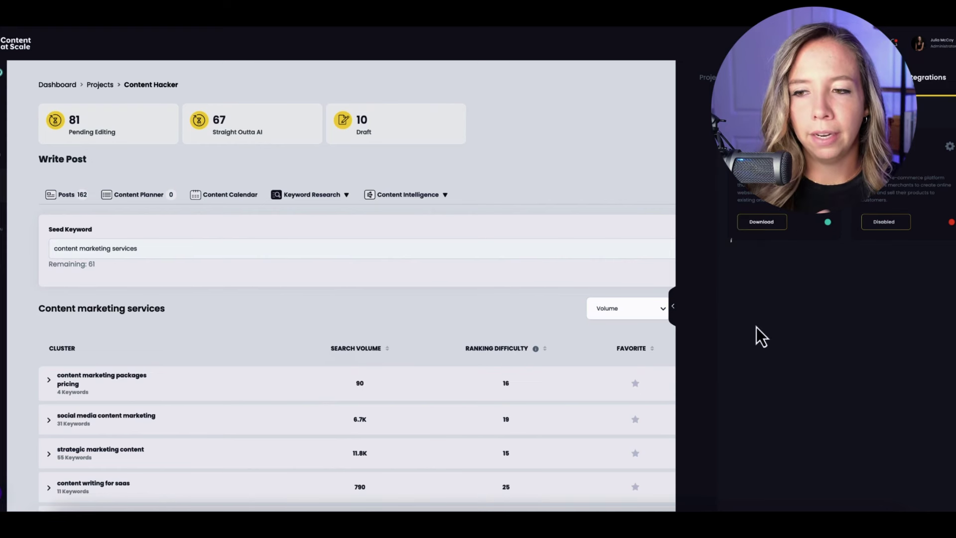
{"action": "left_click", "coordinate": [616, 163]}
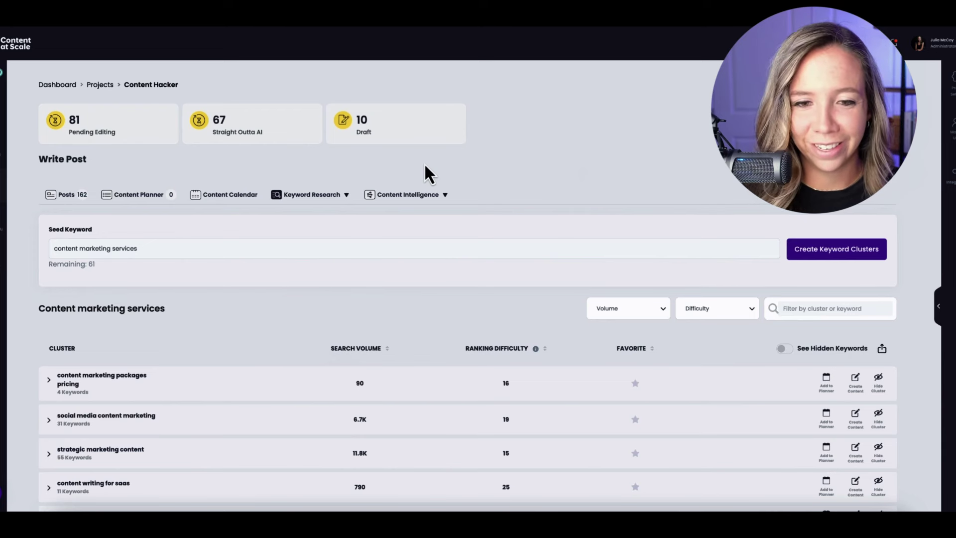
Open the freelance writing post from the Posts list and leave its status at Pending Editing.
{"action": "left_click", "coordinate": [69, 199]}
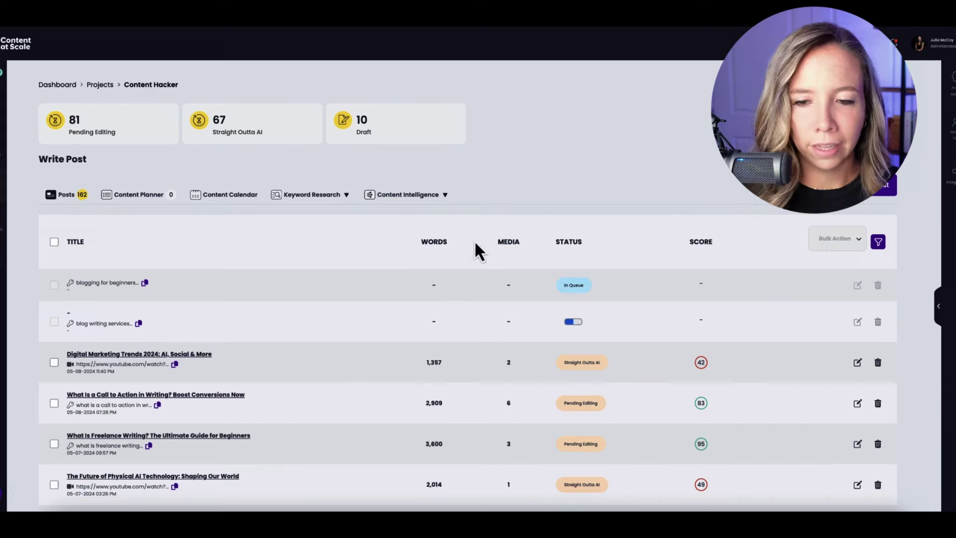
{"action": "scroll", "coordinate": [505, 238], "scroll_direction": "down", "scroll_amount": 3}
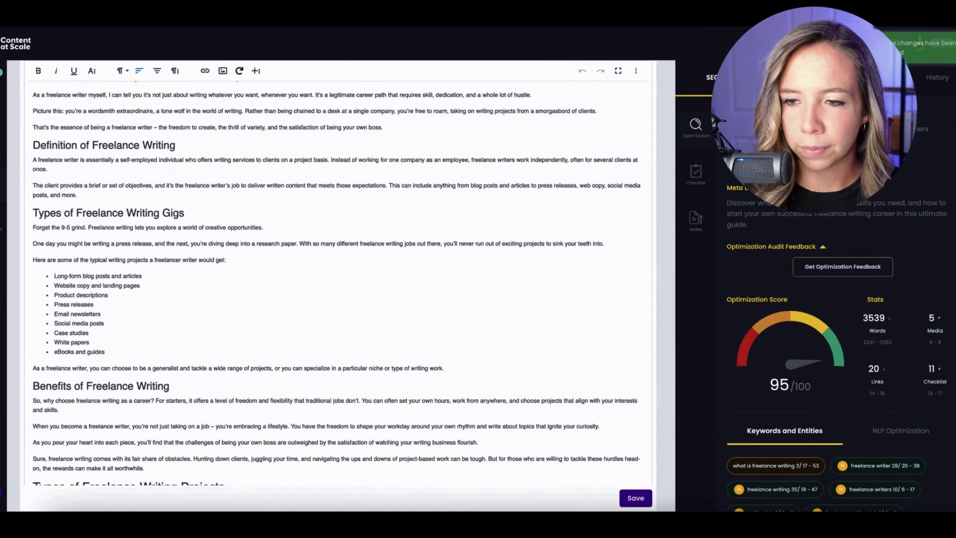
{"action": "scroll", "coordinate": [667, 188], "scroll_direction": "up", "scroll_amount": 10}
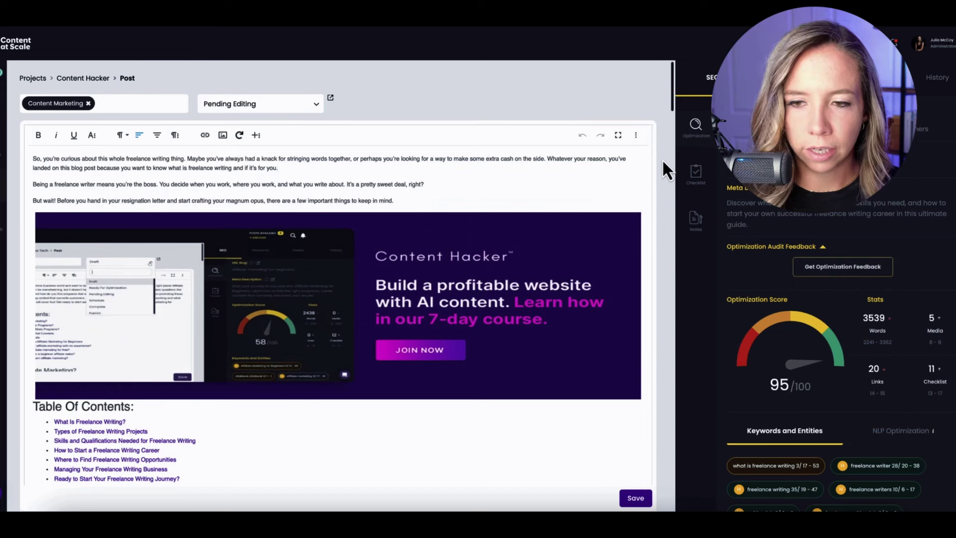
{"action": "left_click", "coordinate": [266, 107]}
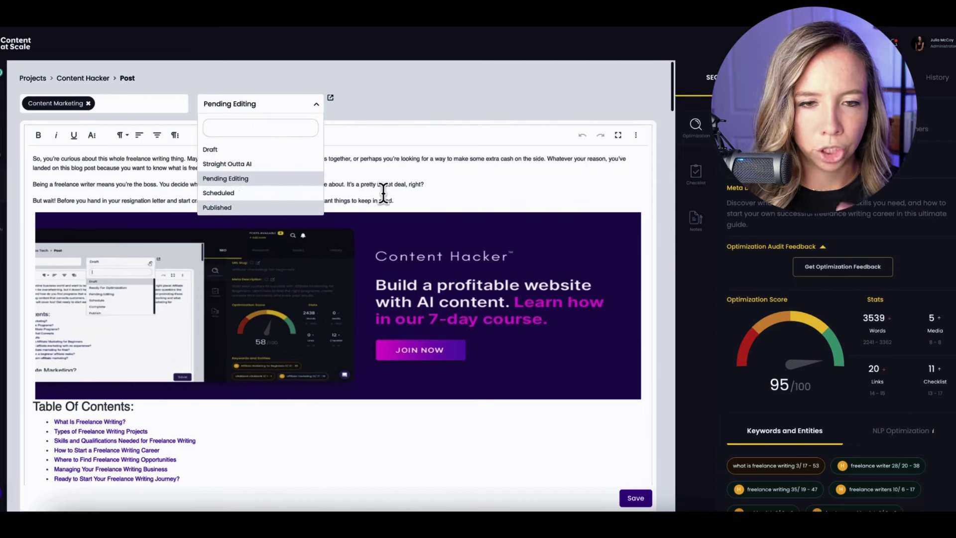
{"action": "left_click", "coordinate": [376, 176]}
Scroll through the article, checking the blog posts and articles link, down to the closing CTA paragraphs.
{"action": "scroll", "coordinate": [375, 177], "scroll_direction": "down", "scroll_amount": 5}
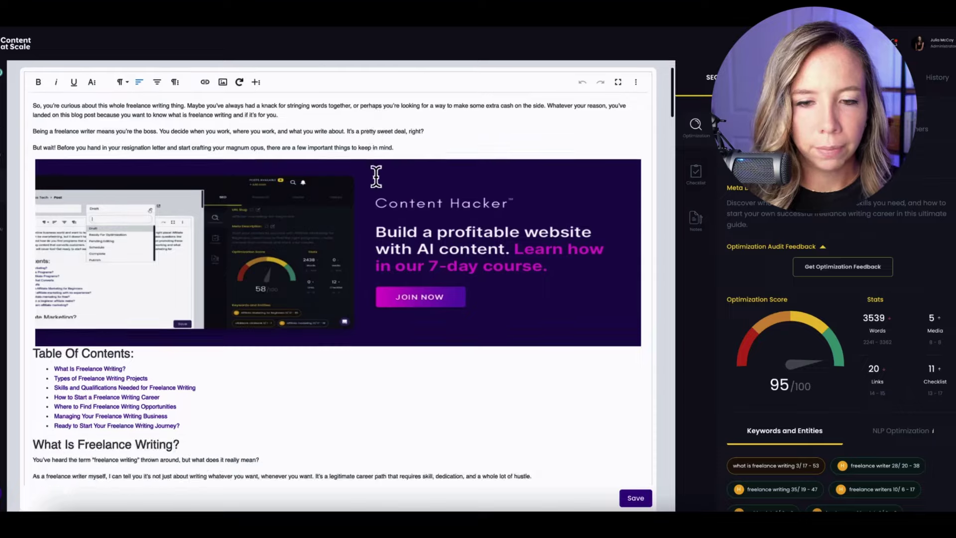
{"action": "scroll", "coordinate": [376, 175], "scroll_direction": "down", "scroll_amount": 10}
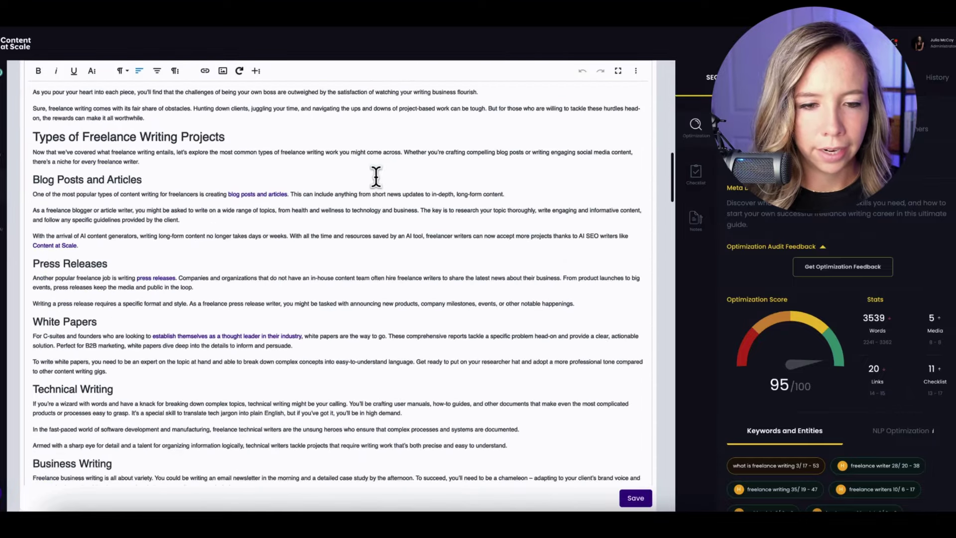
{"action": "left_click", "coordinate": [256, 194]}
{"action": "scroll", "coordinate": [367, 326], "scroll_direction": "down", "scroll_amount": 12}
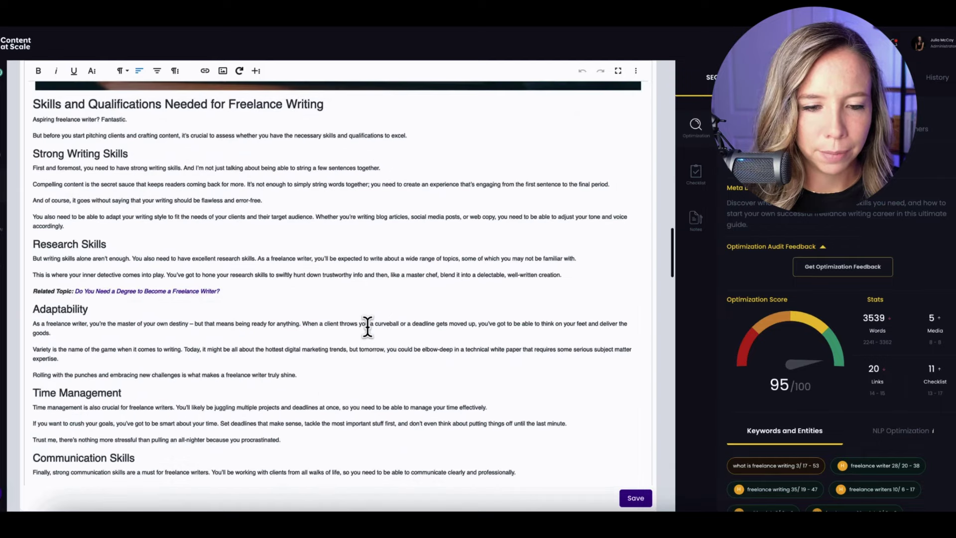
{"action": "scroll", "coordinate": [367, 327], "scroll_direction": "down", "scroll_amount": 15}
{"action": "left_click_drag", "start_coordinate": [124, 381], "coordinate": [125, 294]}
{"action": "left_click", "coordinate": [212, 335]}
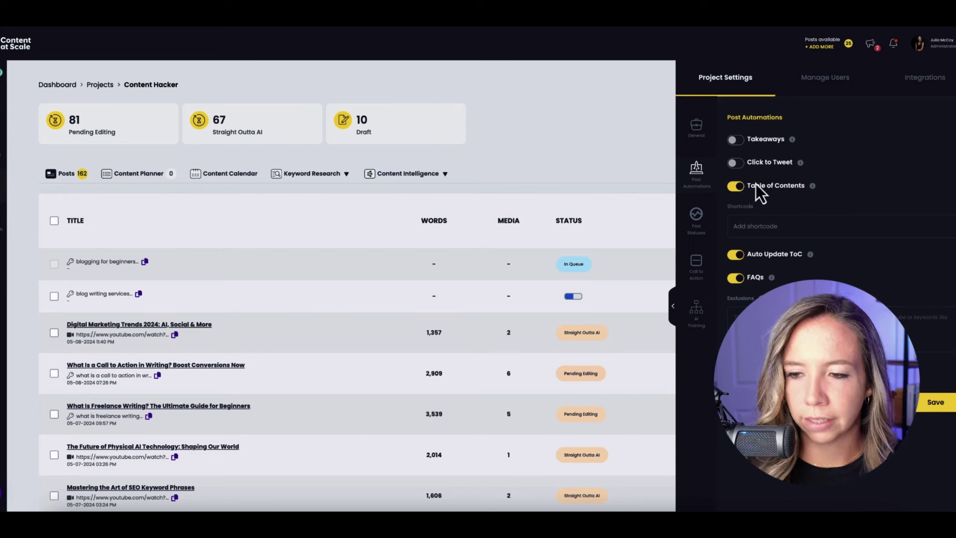
Review Post Statuses, then the Call to Action texts and the intro CTA's AIO Blogger course link.
{"action": "left_click", "coordinate": [696, 214]}
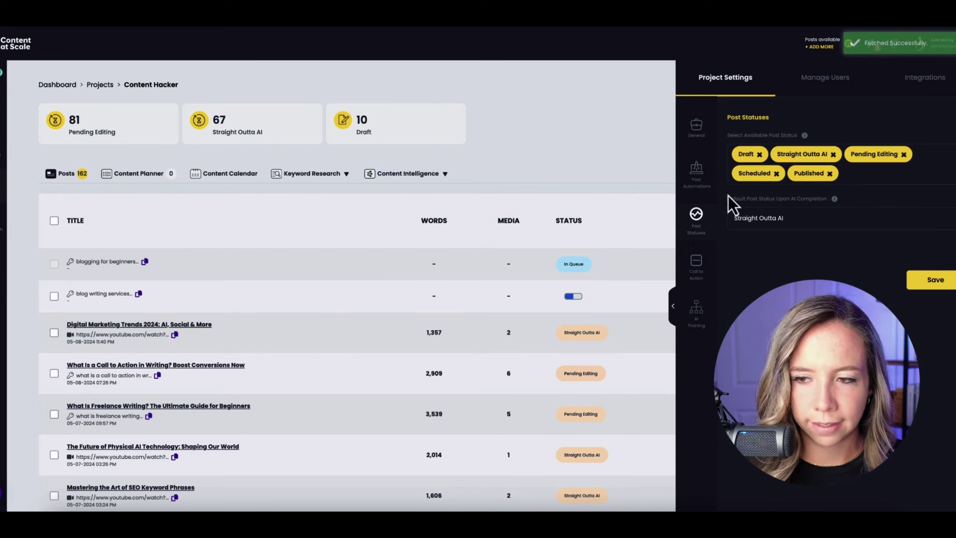
{"action": "left_click", "coordinate": [695, 263]}
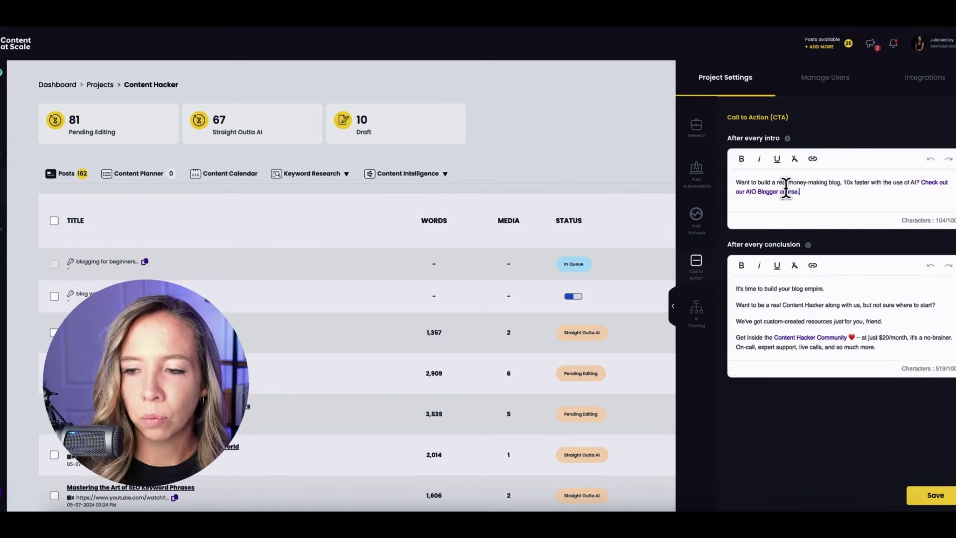
{"action": "left_click_drag", "start_coordinate": [799, 192], "coordinate": [719, 187]}
{"action": "left_click", "coordinate": [807, 193]}
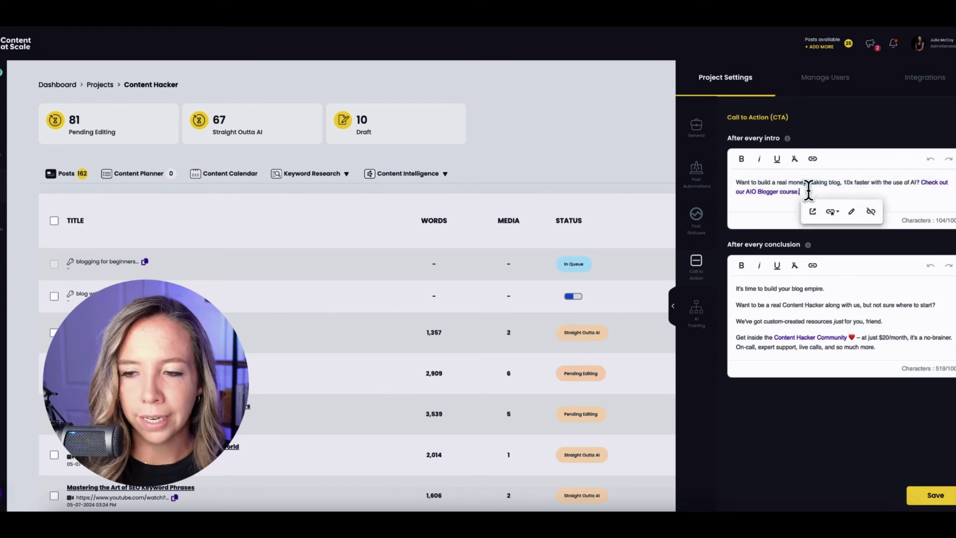
{"action": "left_click", "coordinate": [822, 322]}
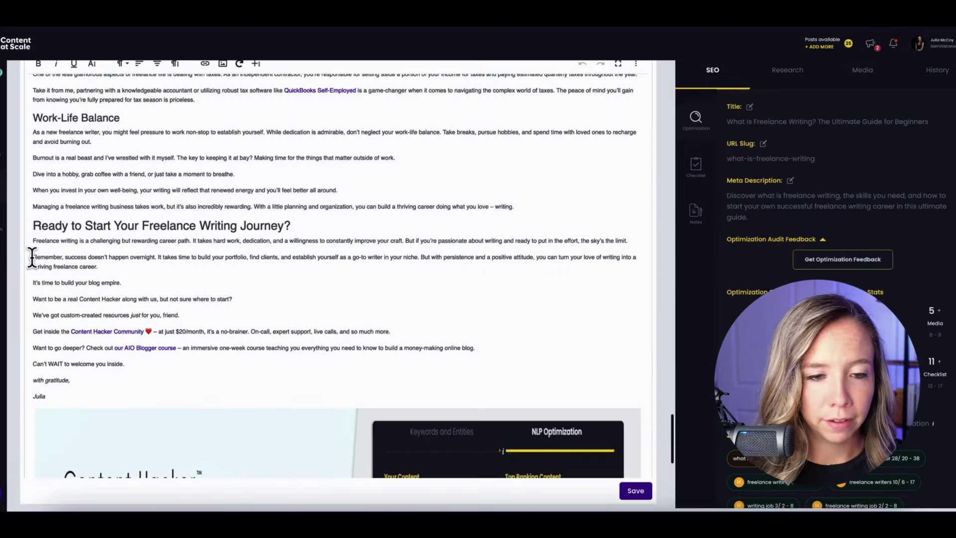
Check the closing CTA paragraphs and their AIO Blogger course and Content Hacker Community links.
{"action": "left_click_drag", "start_coordinate": [27, 257], "coordinate": [61, 393]}
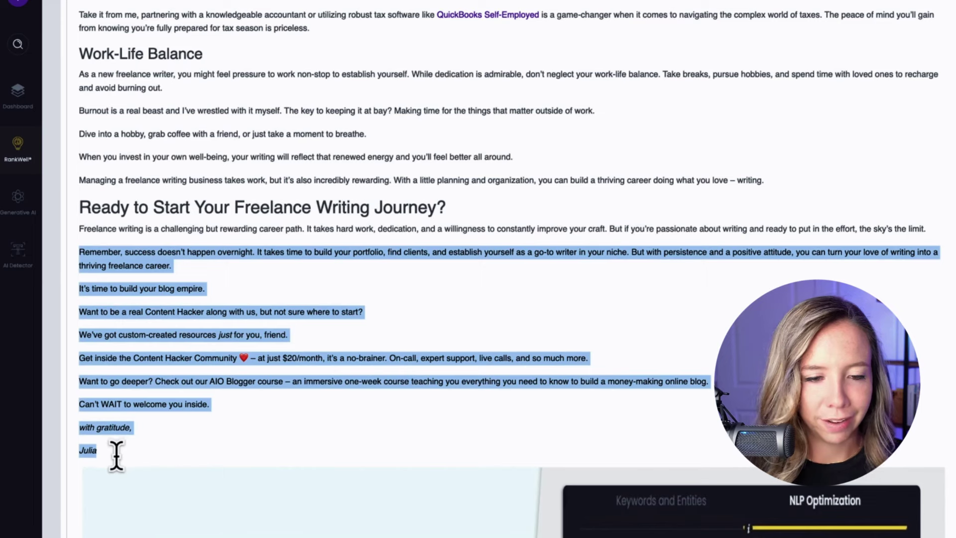
{"action": "left_click", "coordinate": [133, 453]}
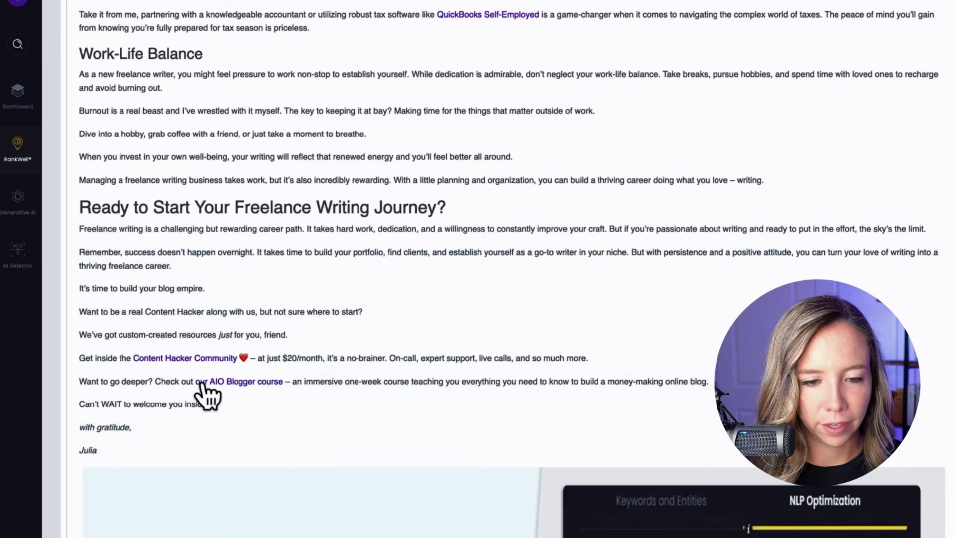
{"action": "left_click", "coordinate": [230, 380]}
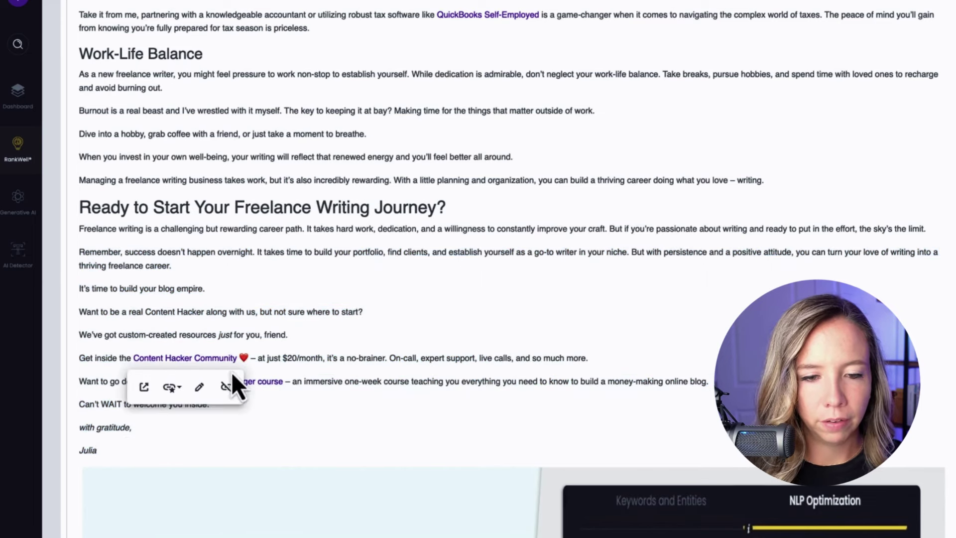
{"action": "left_click", "coordinate": [201, 327]}
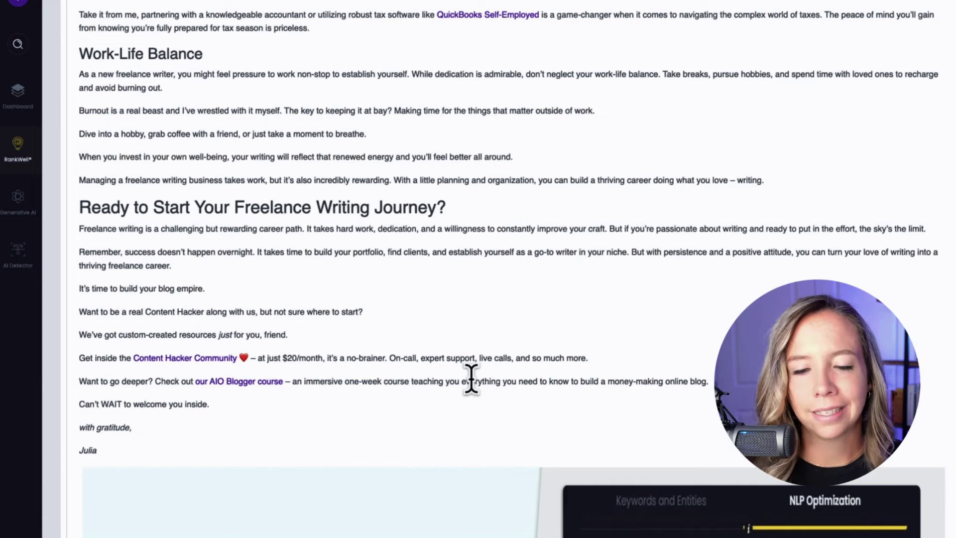
Scroll down to the RankWell promo banner and select it.
{"action": "scroll", "coordinate": [469, 381], "scroll_direction": "down", "scroll_amount": 6}
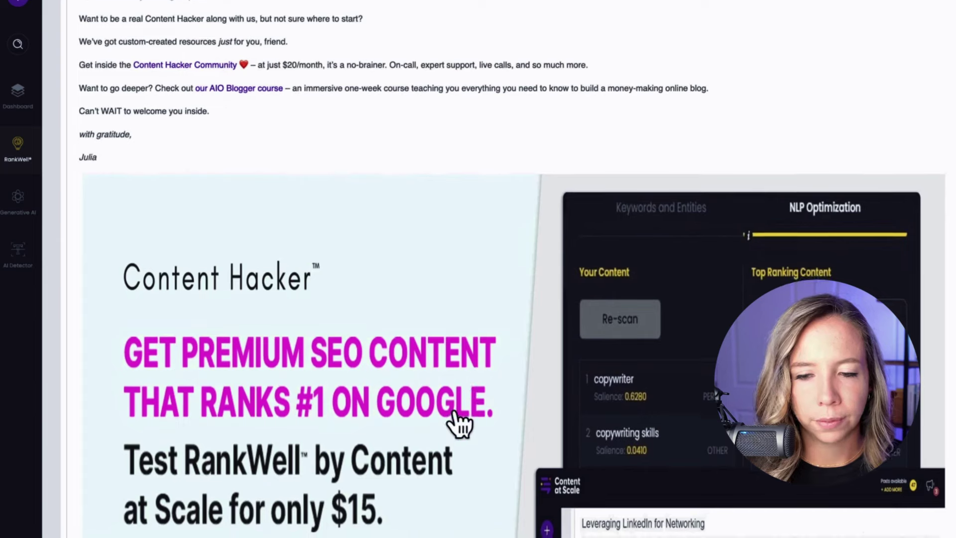
{"action": "left_click", "coordinate": [450, 433]}
{"action": "scroll", "coordinate": [451, 433], "scroll_direction": "down", "scroll_amount": 2}
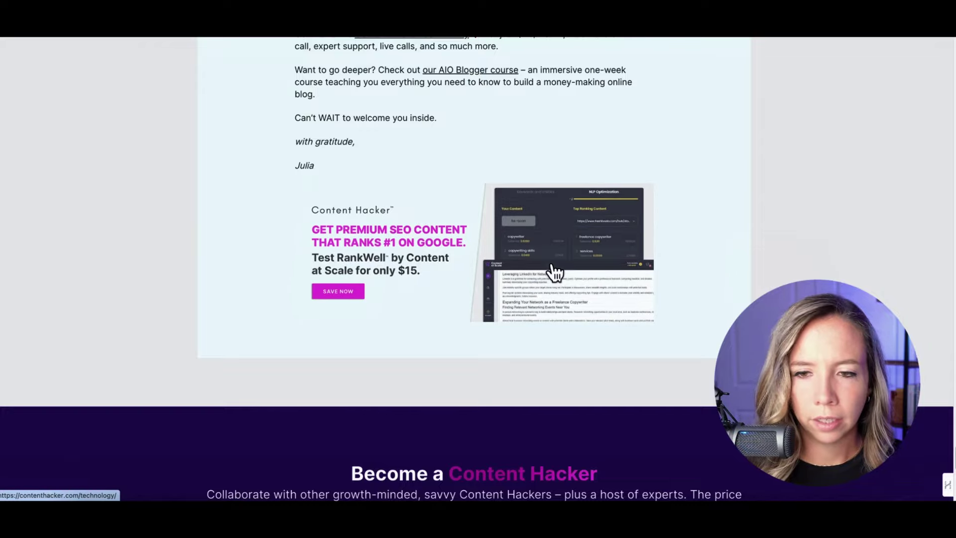
Scroll up the live freelance-writing article from its closing RankWell banner to the top.
{"action": "scroll", "coordinate": [550, 271], "scroll_direction": "up", "scroll_amount": 9}
{"action": "scroll", "coordinate": [563, 152], "scroll_direction": "up", "scroll_amount": 20}
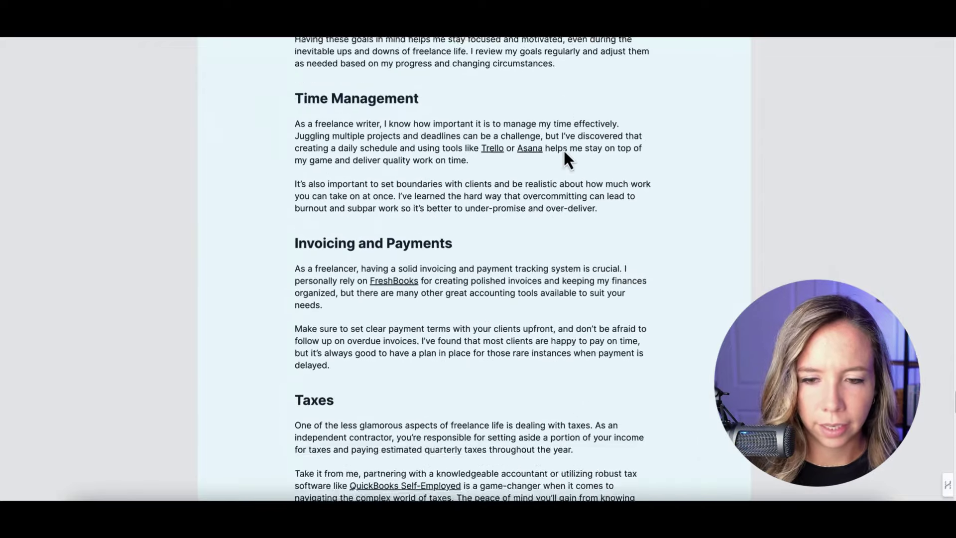
{"action": "scroll", "coordinate": [564, 152], "scroll_direction": "up", "scroll_amount": 20}
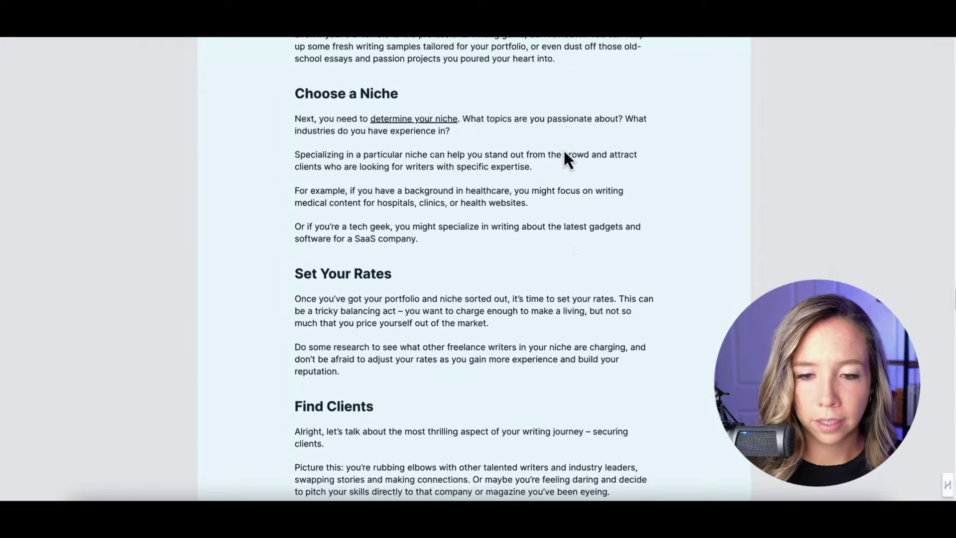
{"action": "scroll", "coordinate": [566, 158], "scroll_direction": "up", "scroll_amount": 20}
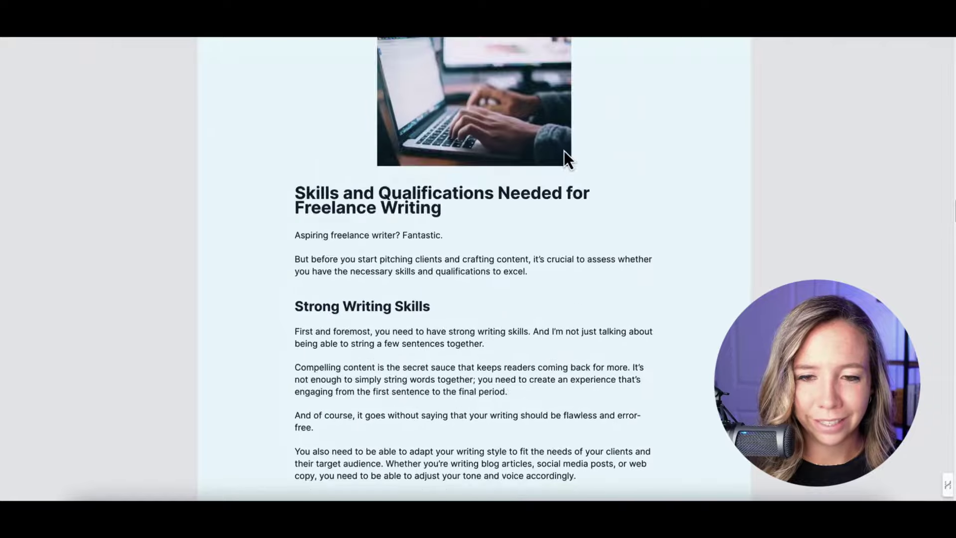
{"action": "scroll", "coordinate": [562, 149], "scroll_direction": "up", "scroll_amount": 15}
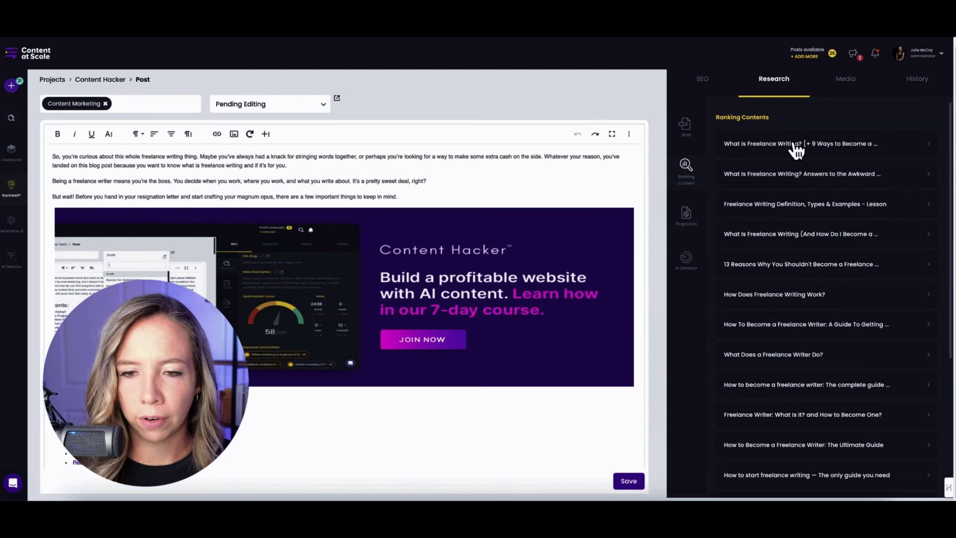
Run a plagiarism check on the article and view the 0% – No plagiarism found result.
{"action": "scroll", "coordinate": [452, 165], "scroll_direction": "down", "scroll_amount": 3}
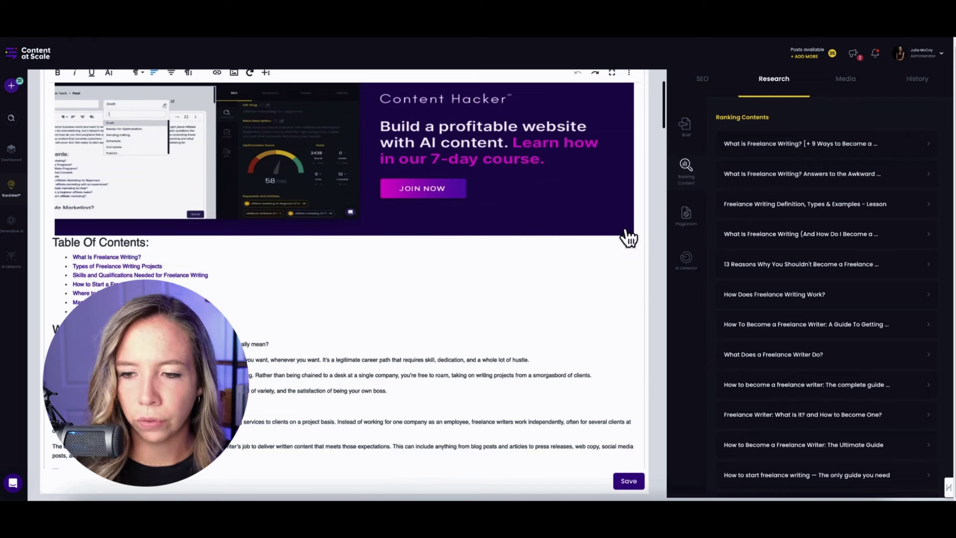
{"action": "left_click", "coordinate": [685, 219]}
{"action": "left_click", "coordinate": [845, 140]}
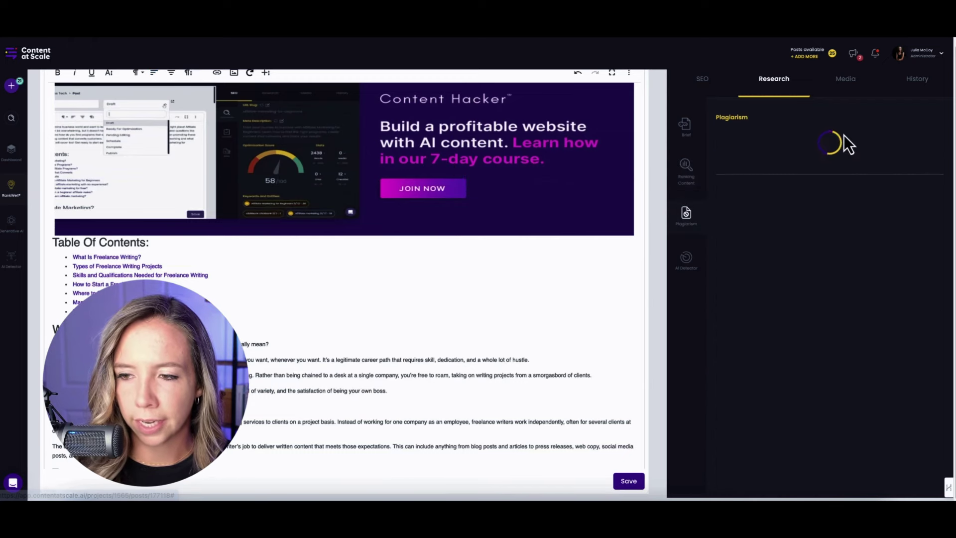
{"action": "scroll", "coordinate": [836, 184], "scroll_direction": "down", "scroll_amount": 4}
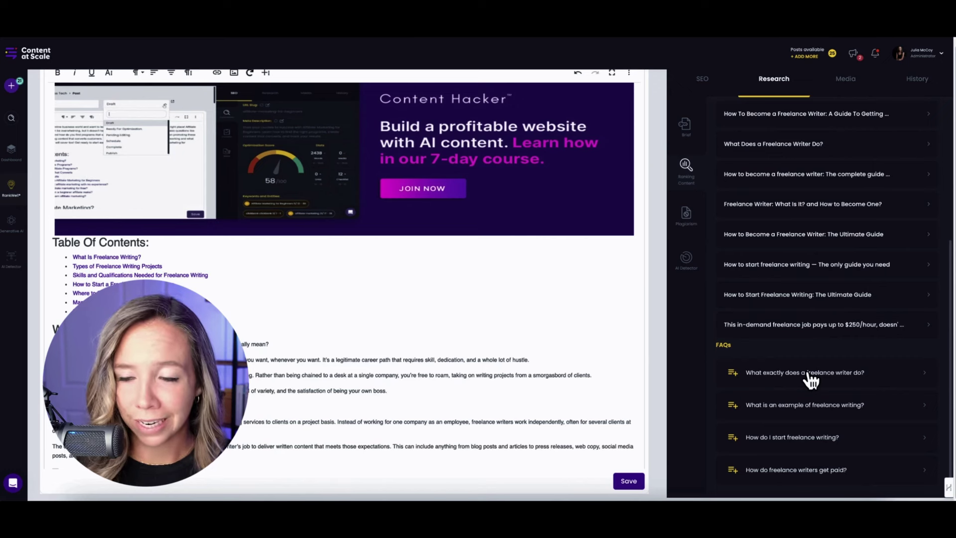
{"action": "scroll", "coordinate": [824, 185], "scroll_direction": "up", "scroll_amount": 5}
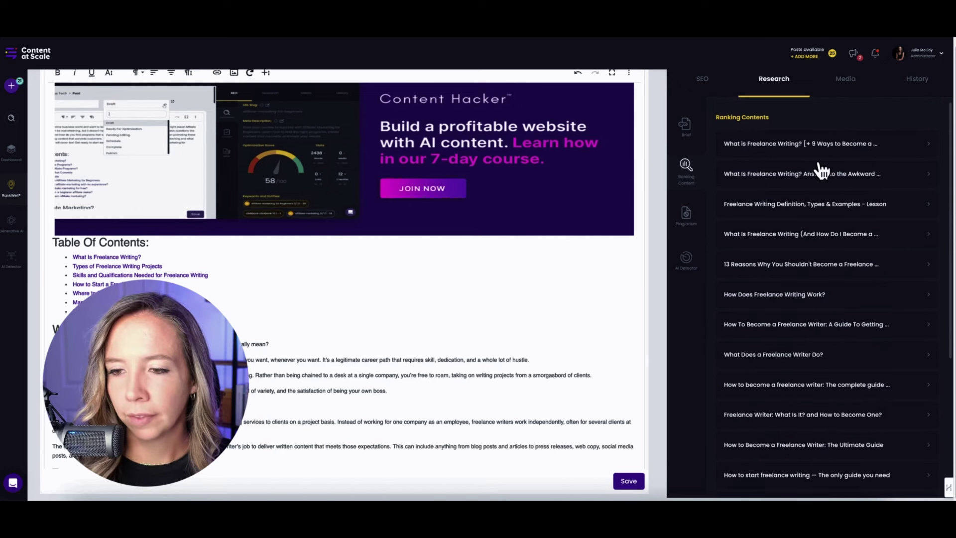
{"action": "scroll", "coordinate": [821, 170], "scroll_direction": "down", "scroll_amount": 5}
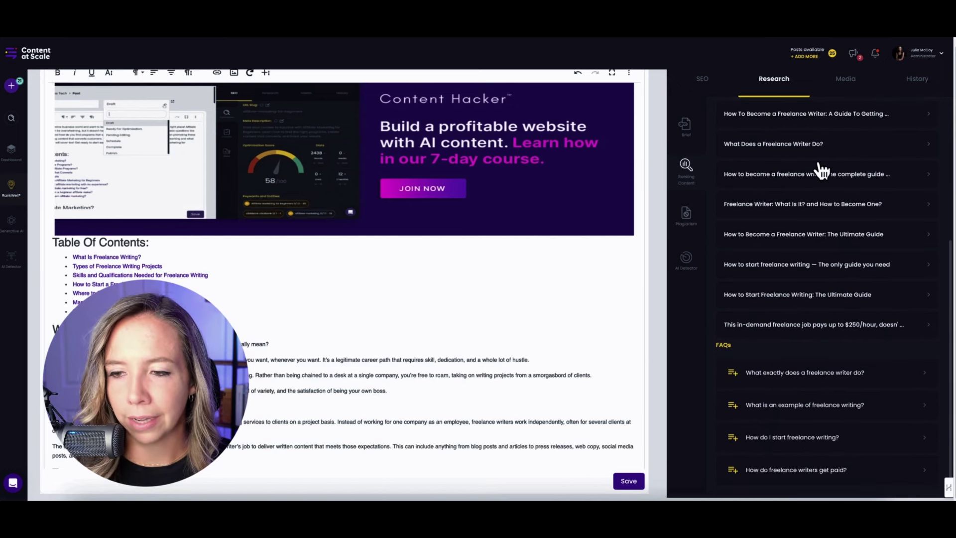
{"action": "left_click", "coordinate": [685, 214]}
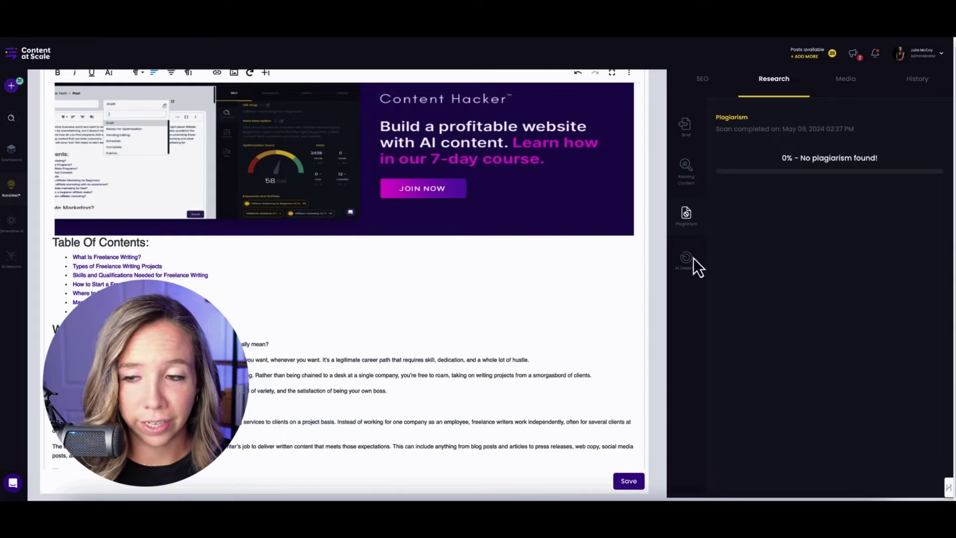
Run the AI Detector on the article, which reports it Passes as Human.
{"action": "scroll", "coordinate": [366, 340], "scroll_direction": "down", "scroll_amount": 6}
{"action": "scroll", "coordinate": [366, 340], "scroll_direction": "down", "scroll_amount": 5}
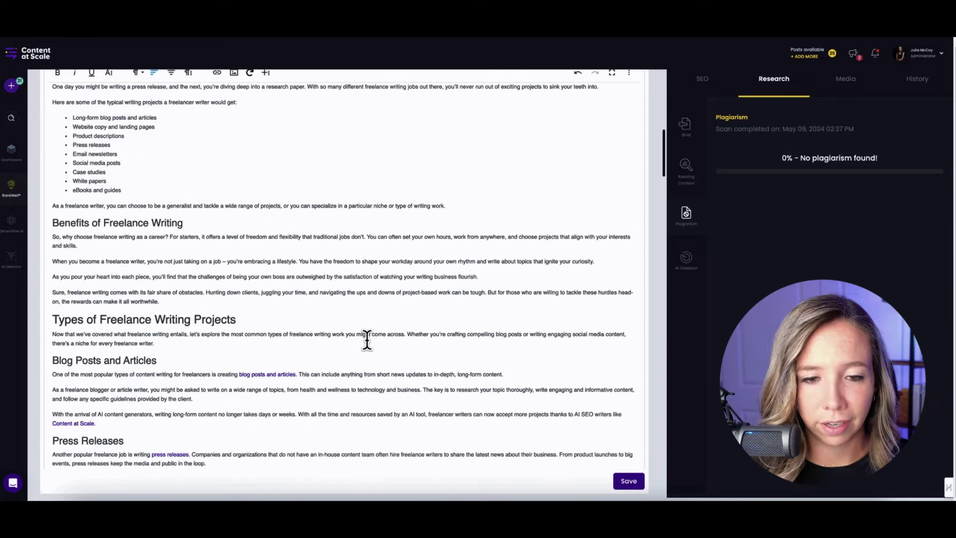
{"action": "scroll", "coordinate": [367, 339], "scroll_direction": "down", "scroll_amount": 2}
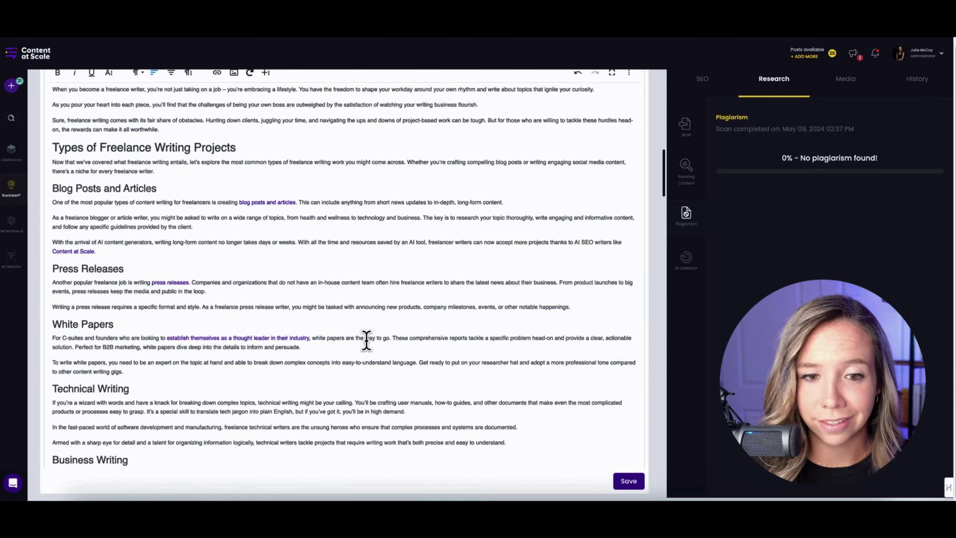
{"action": "left_click", "coordinate": [685, 255]}
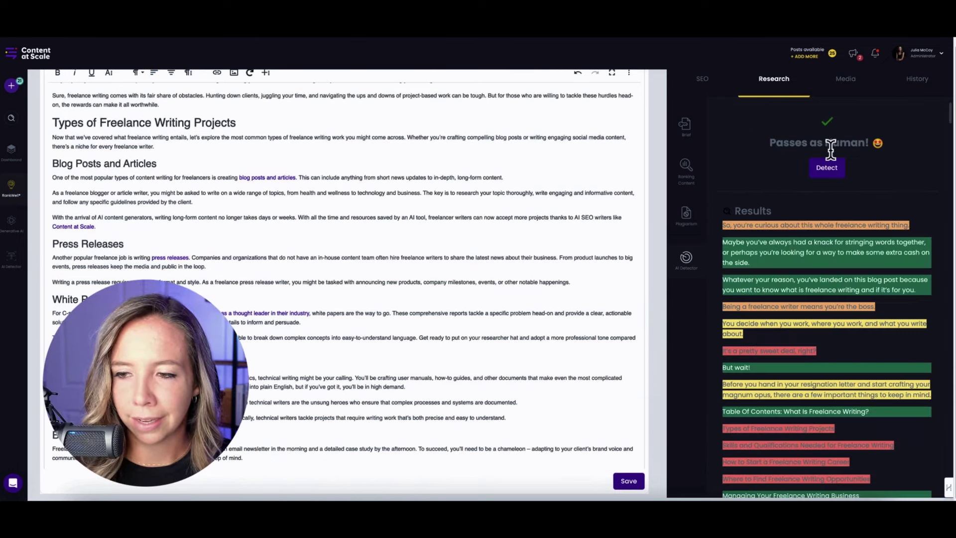
{"action": "mouse_move", "coordinate": [832, 283]}
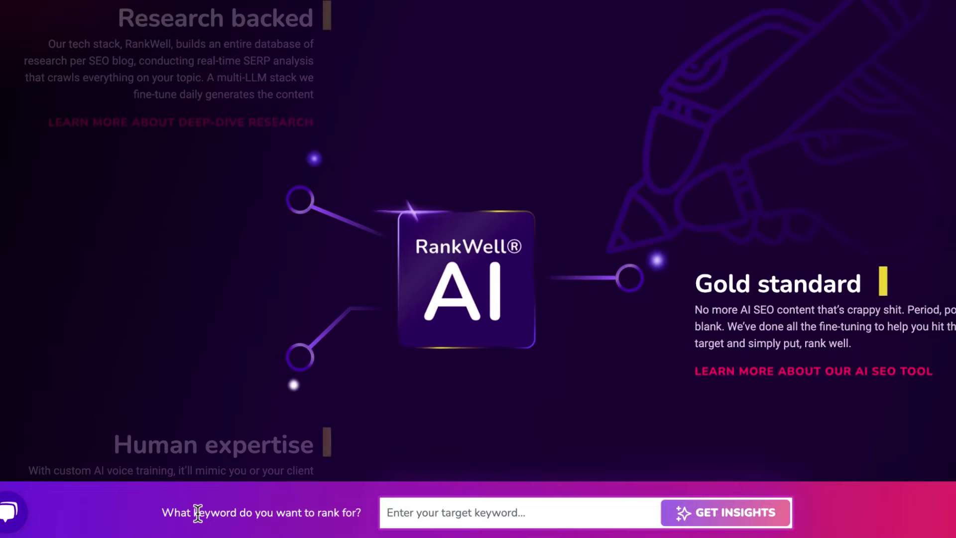
Scroll the RankWell AI page down to Human expertise and its custom AI voice training.
{"action": "scroll", "coordinate": [197, 512], "scroll_direction": "down", "scroll_amount": 3}
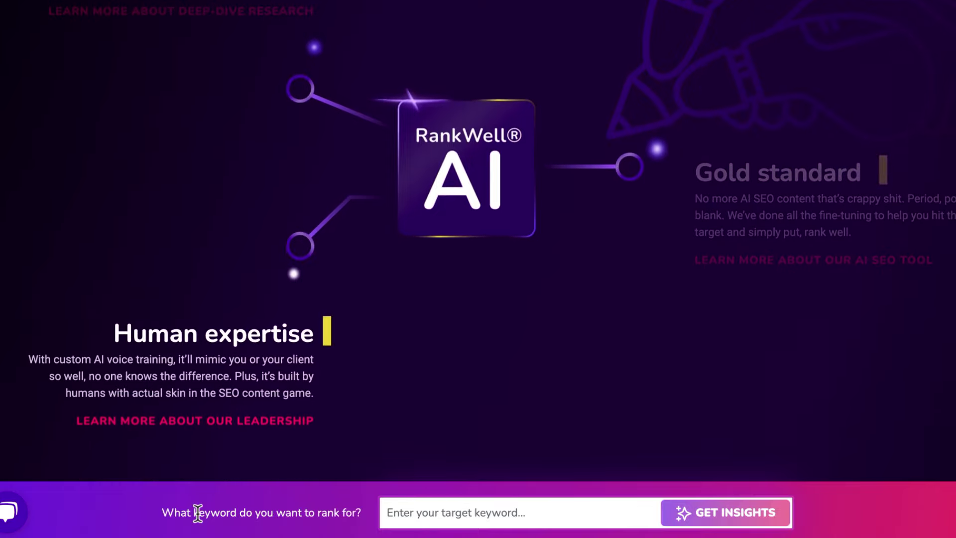
{"action": "scroll", "coordinate": [197, 513], "scroll_direction": "down", "scroll_amount": 2}
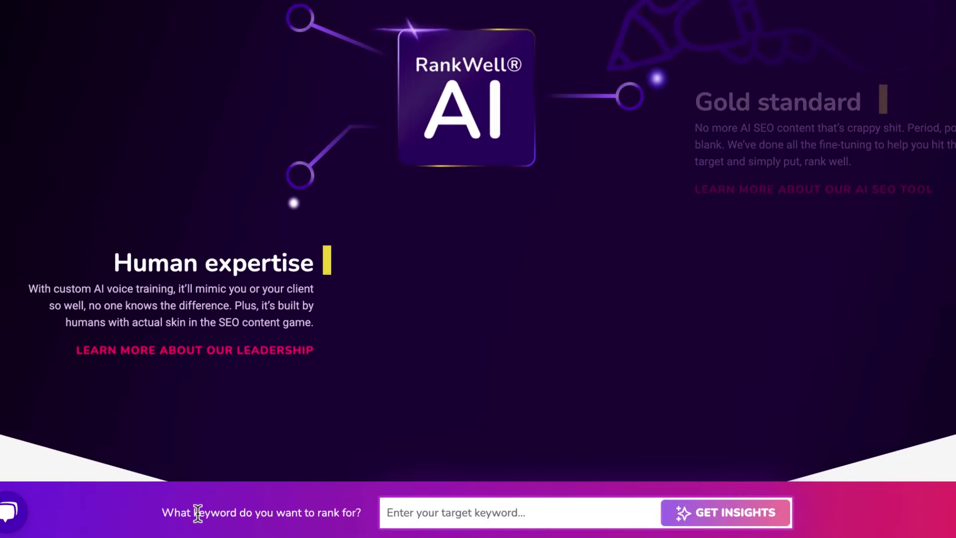